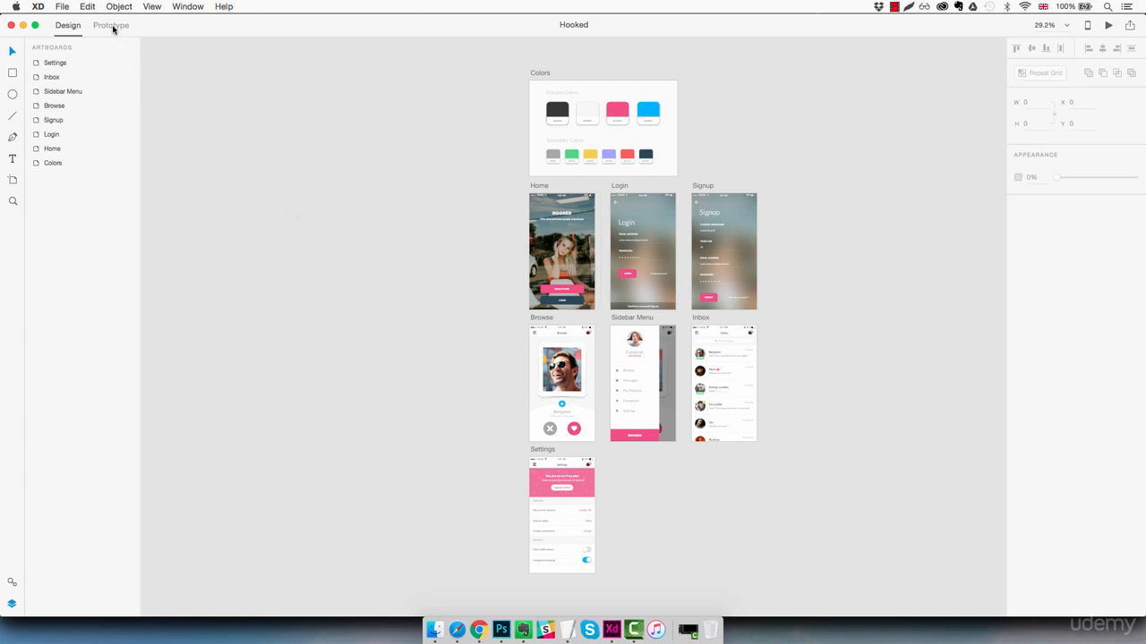
- In Prototype mode, link the Home screen's Login button to the Login artboard
left_click(111, 26)
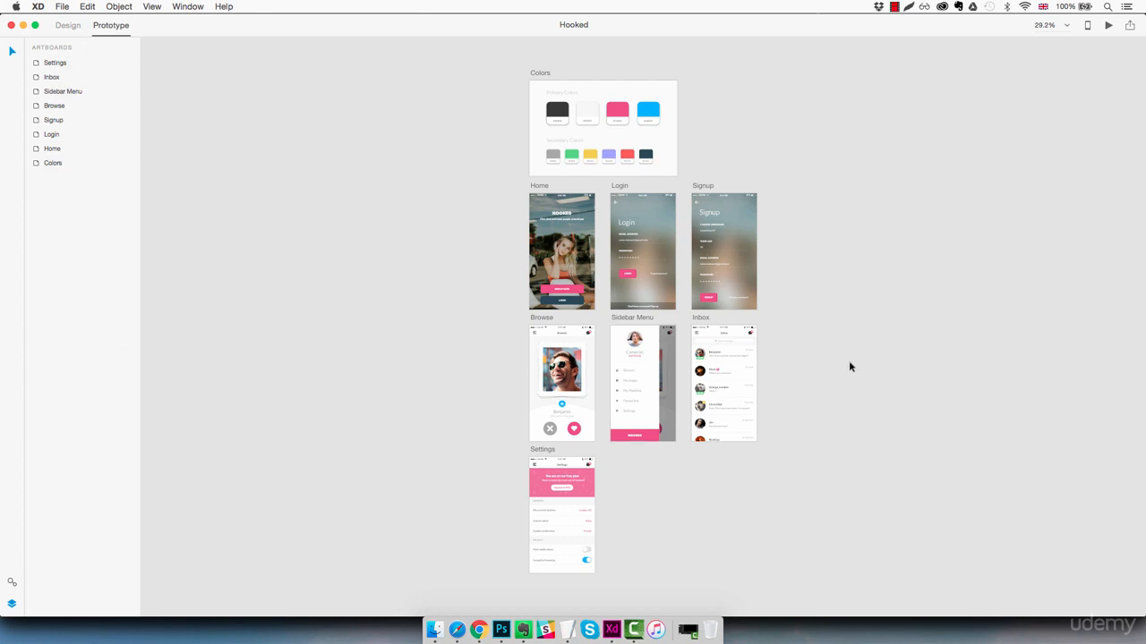
key("super+1")
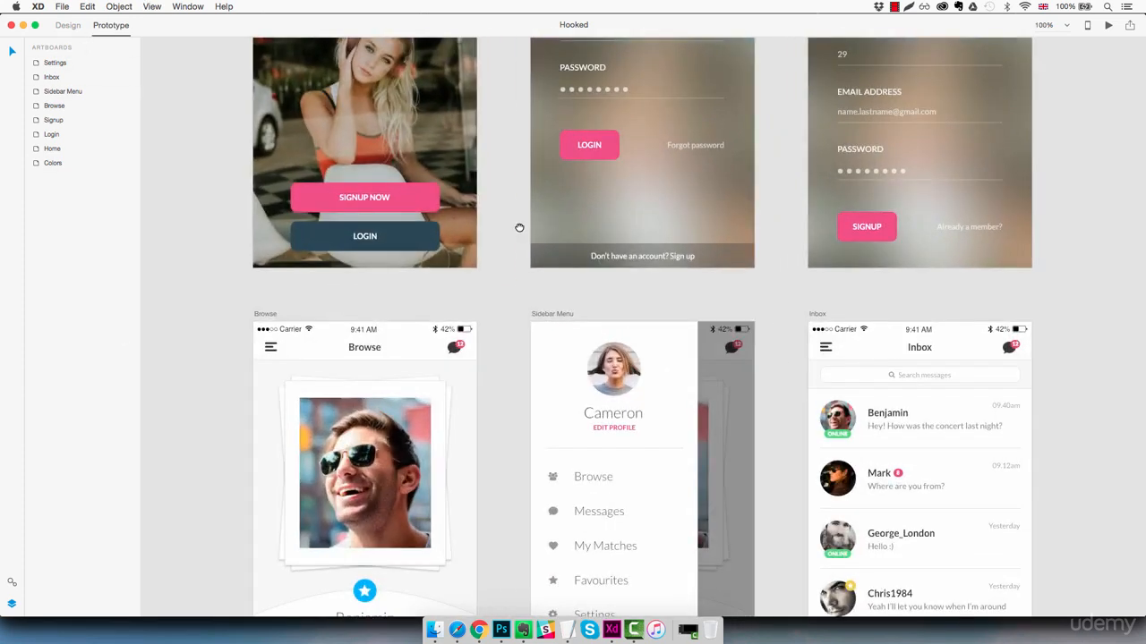
left_click_drag(519, 228, 621, 465)
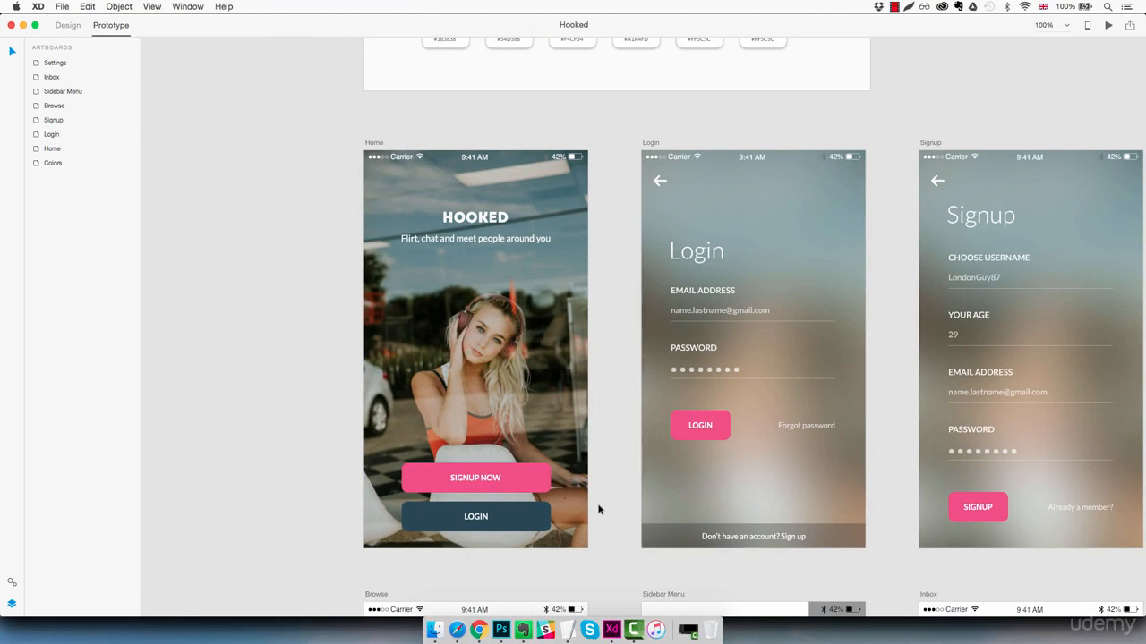
left_click(531, 518)
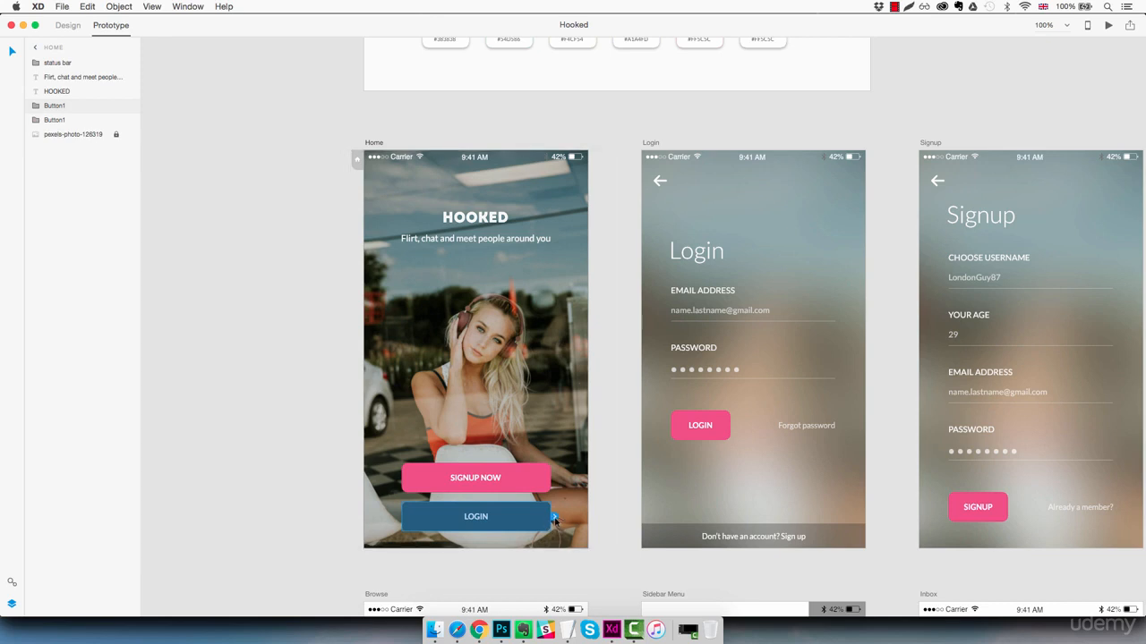
left_click_drag(554, 520, 640, 370)
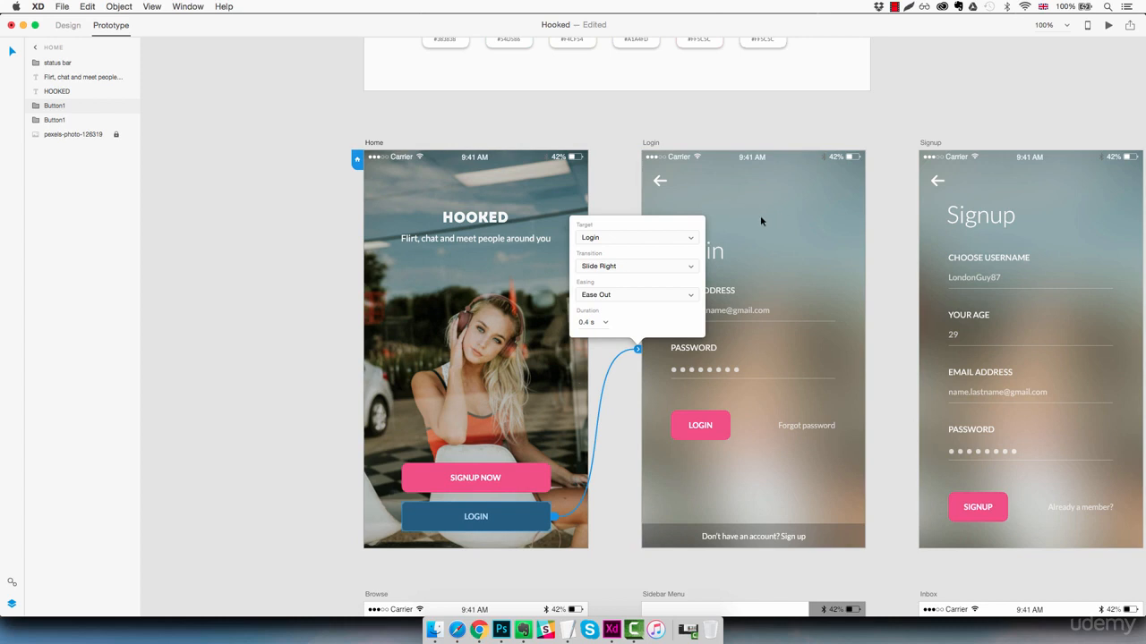
- Set this link's transition to Slide Left and its duration to 0.2 s
left_click(631, 268)
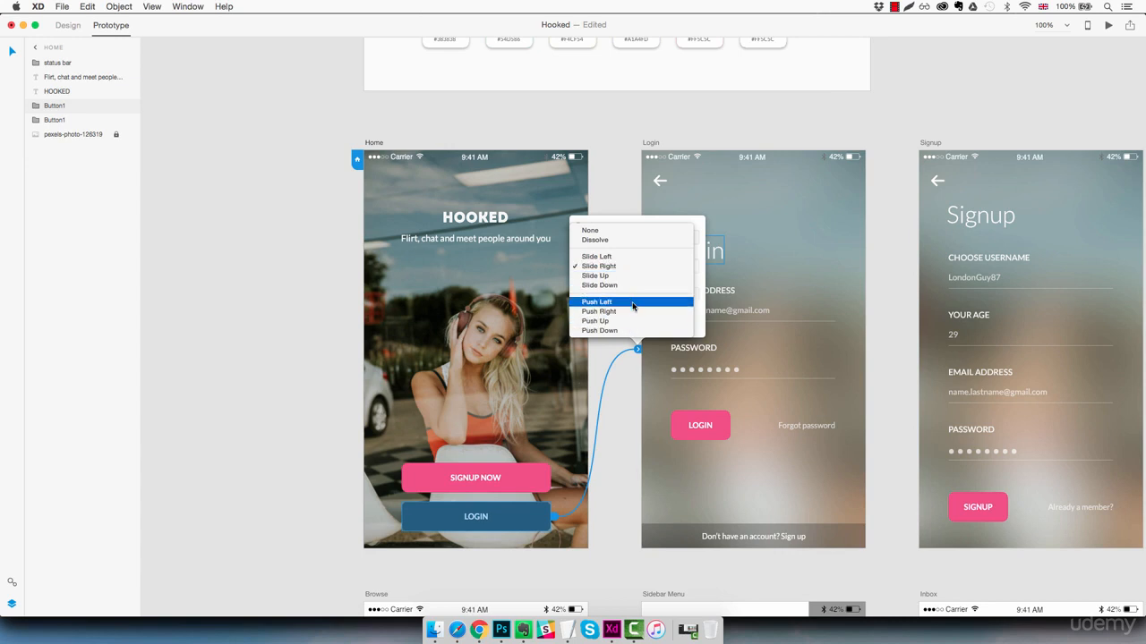
left_click(625, 257)
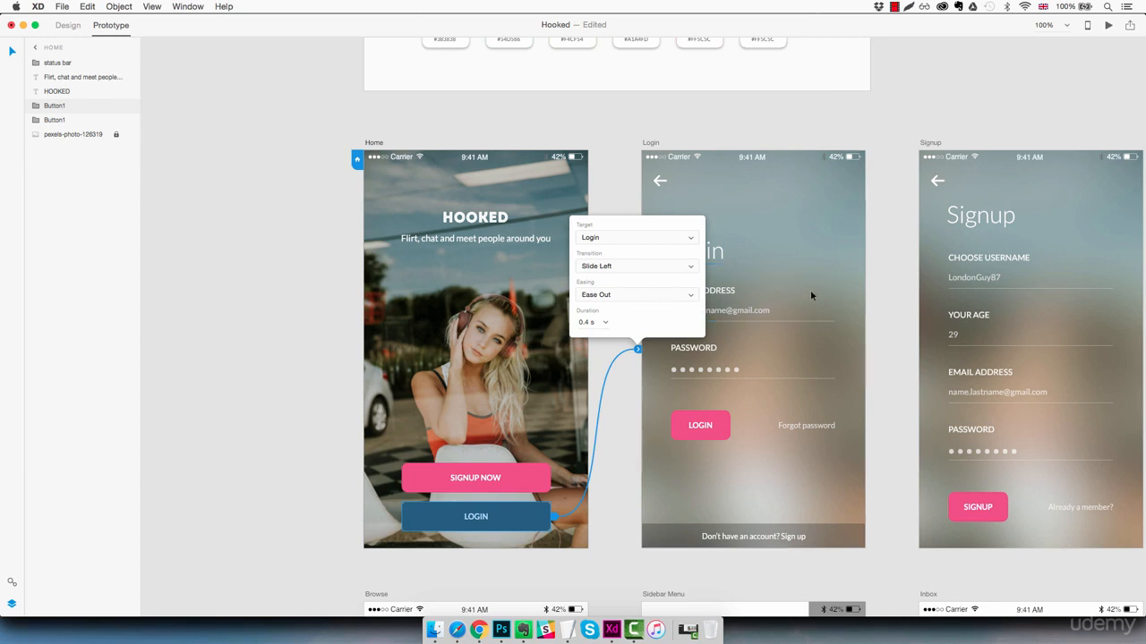
left_click(603, 324)
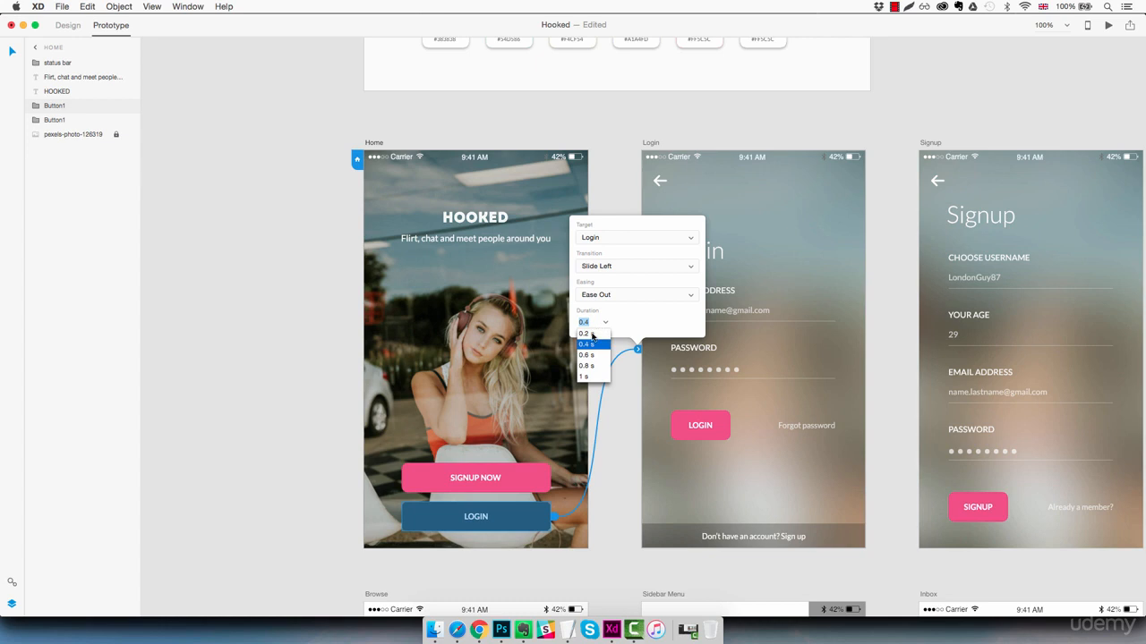
left_click(592, 334)
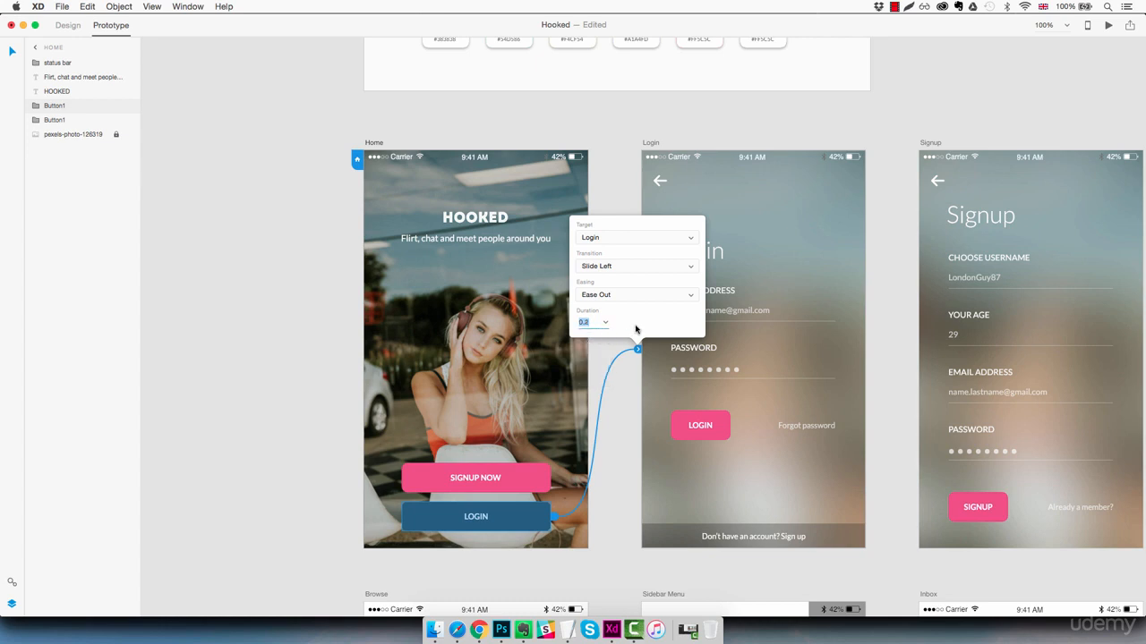
left_click(620, 385)
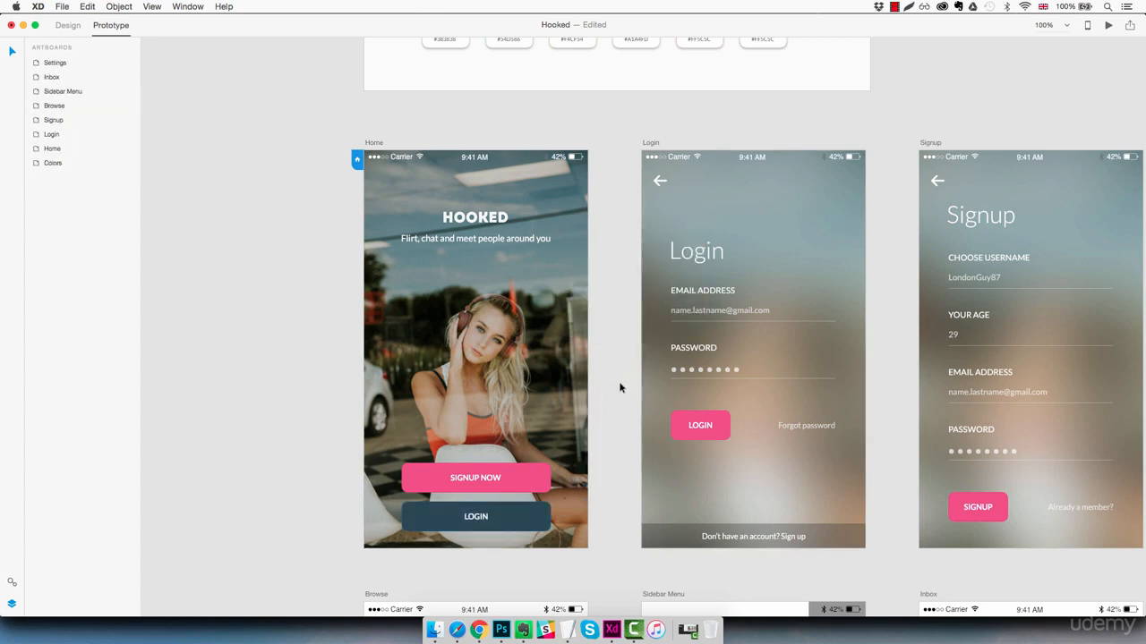
- Link the Login screen's back arrow to the Home artboard with a Slide Right transition
left_click(787, 268)
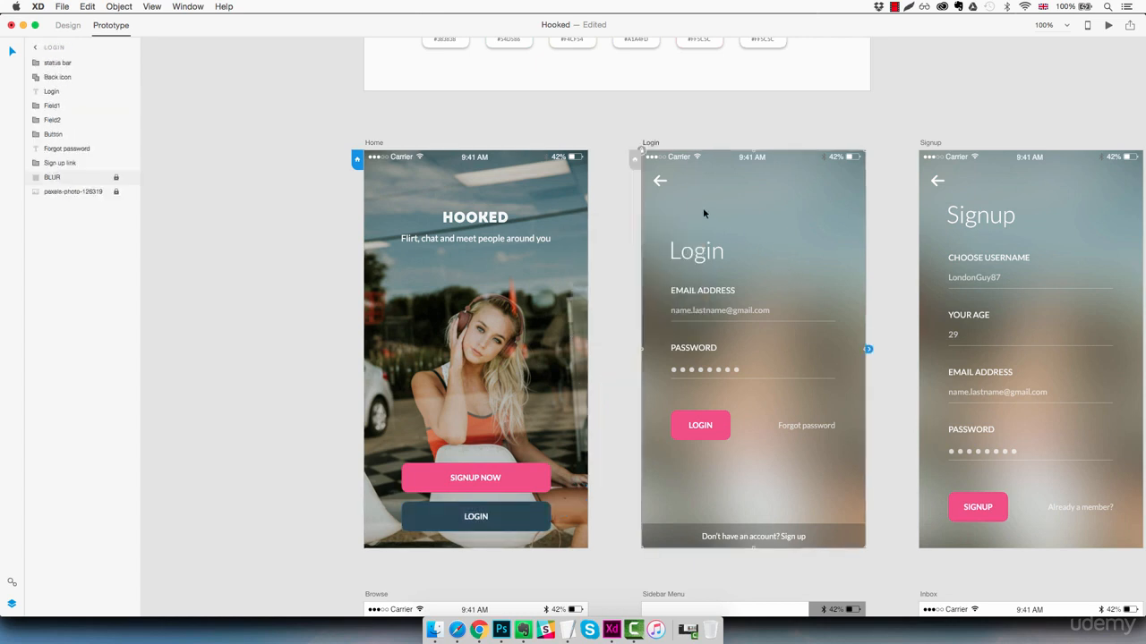
left_click(658, 181)
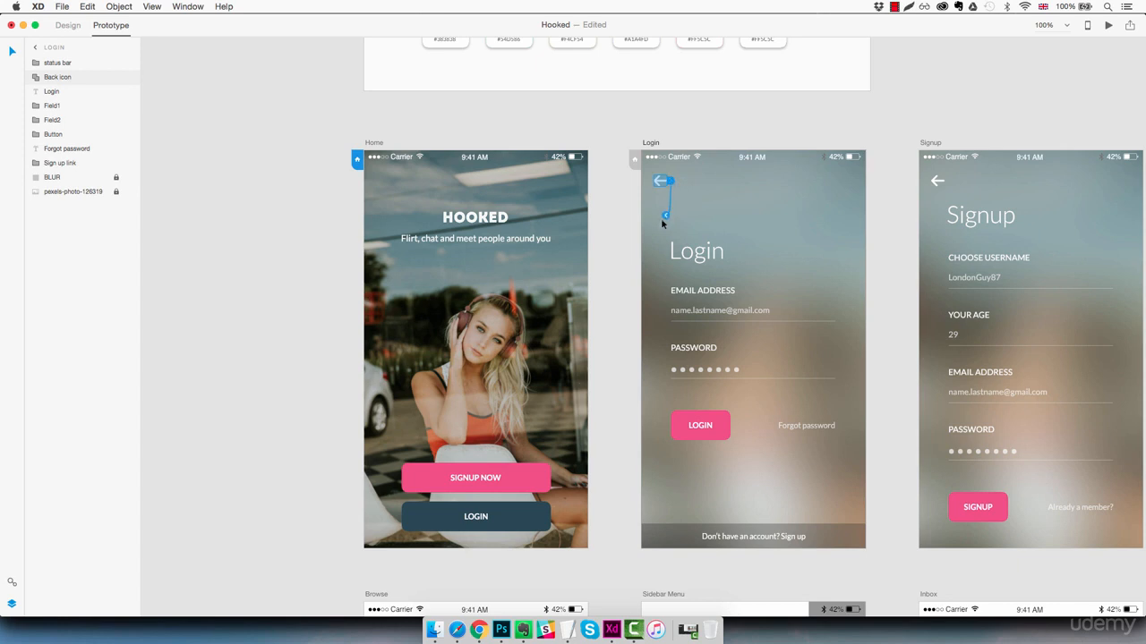
left_click_drag(605, 236, 588, 241)
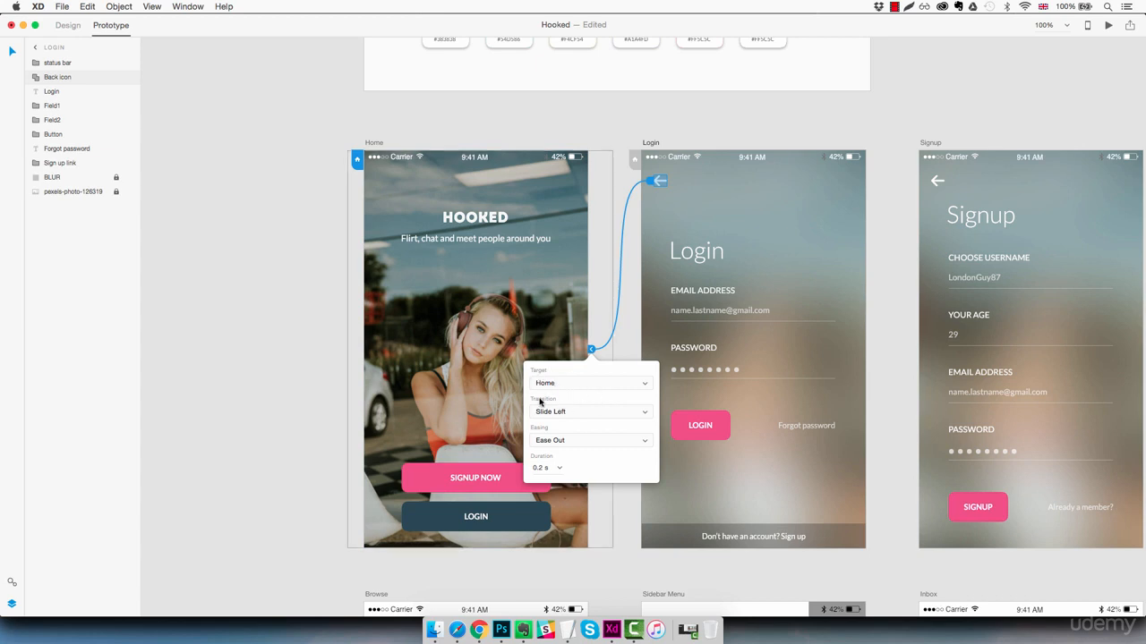
left_click(561, 413)
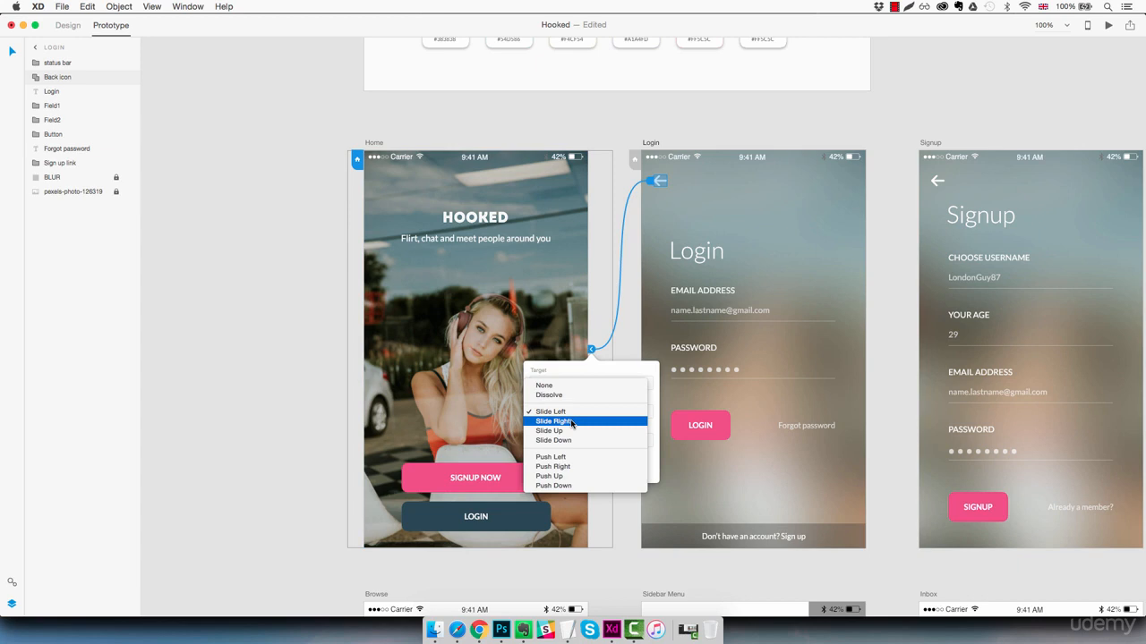
left_click(571, 421)
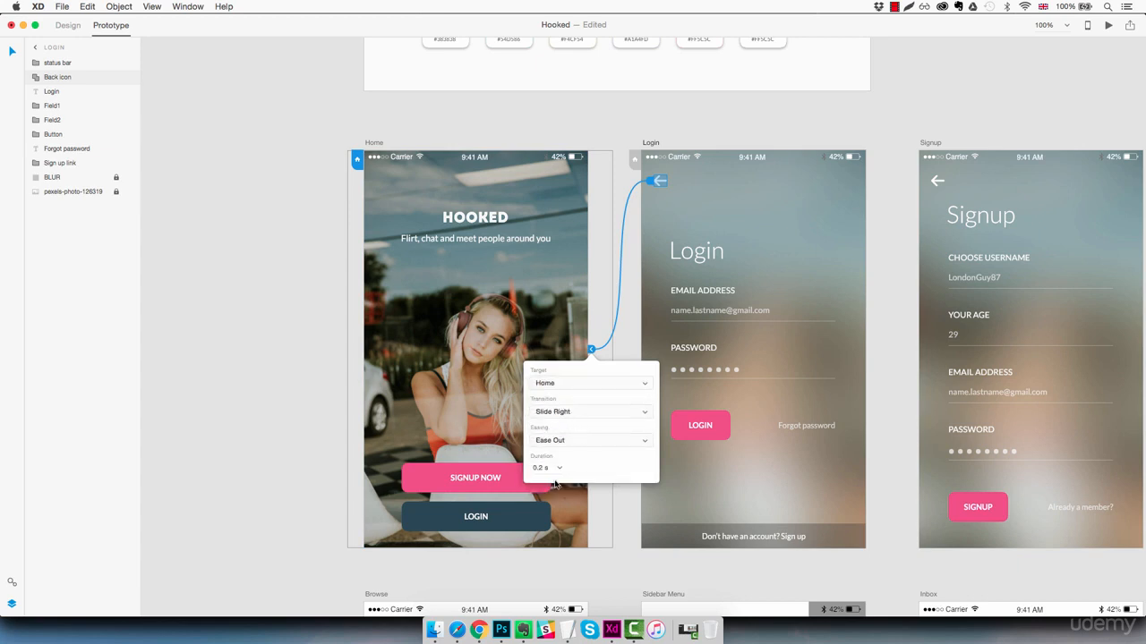
left_click(620, 501)
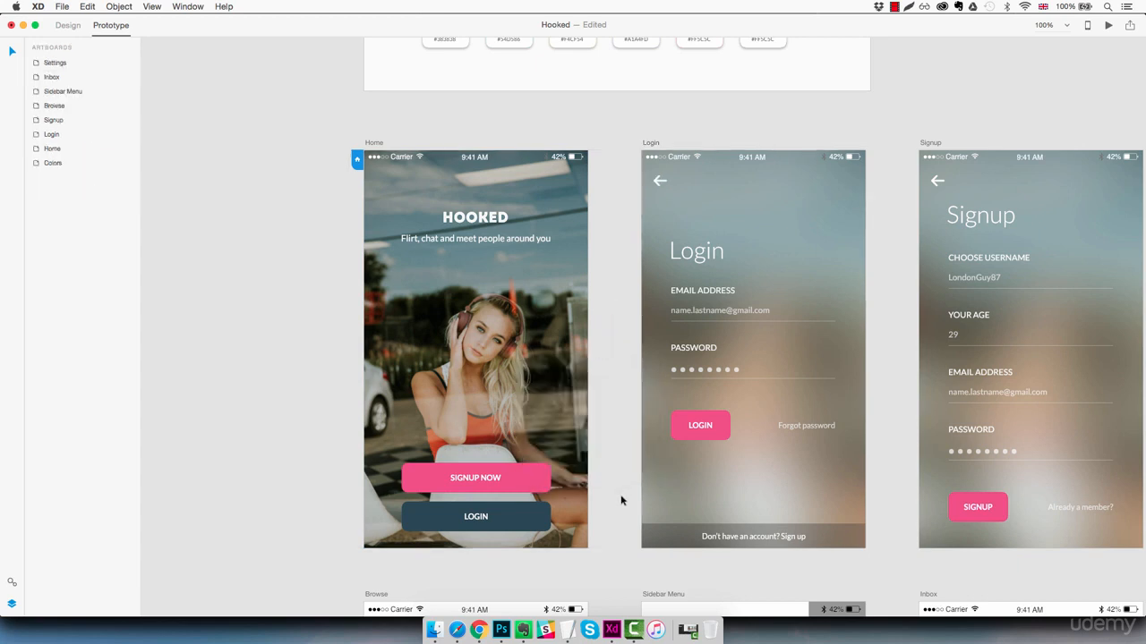
- Run the desktop preview to test the Login button and back arrow, then close it
left_click(1107, 27)
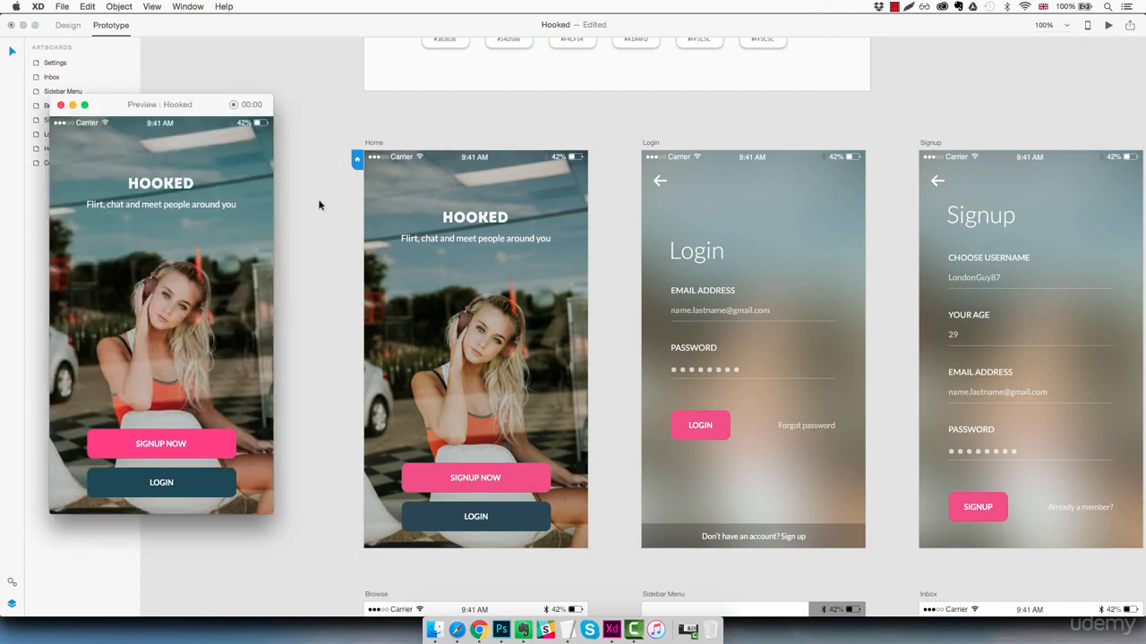
left_click_drag(191, 113, 214, 108)
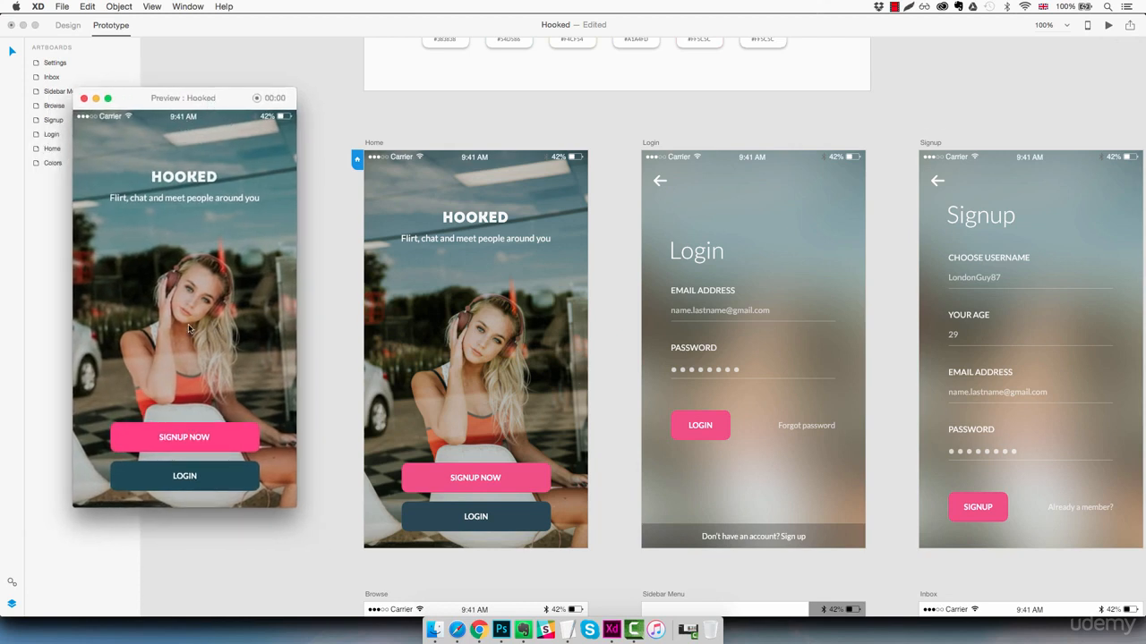
left_click(198, 476)
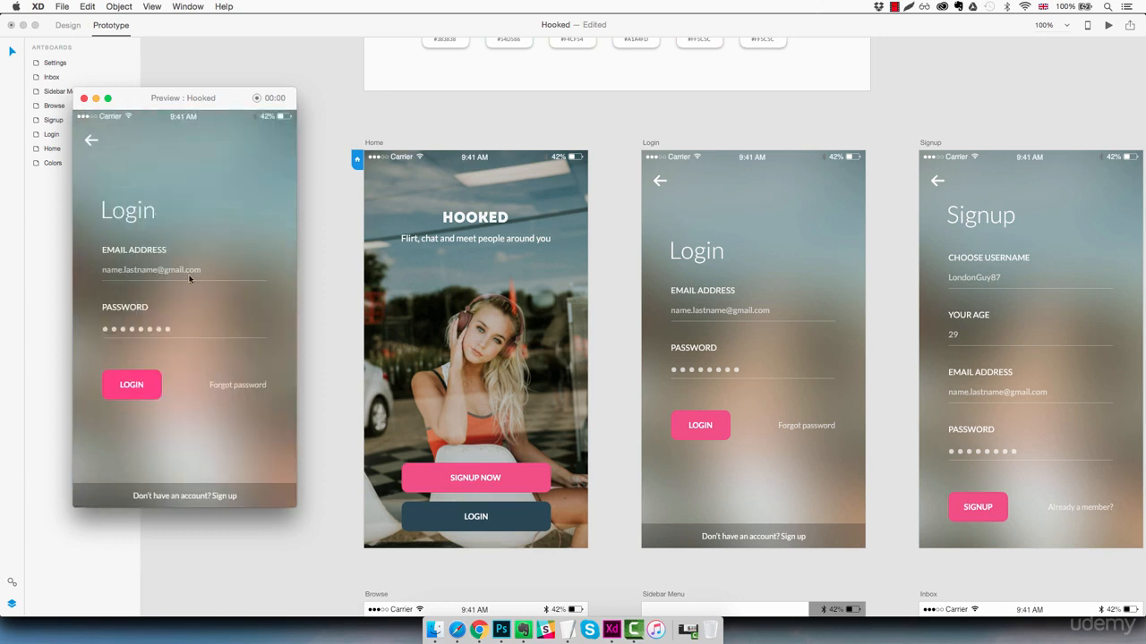
left_click(91, 140)
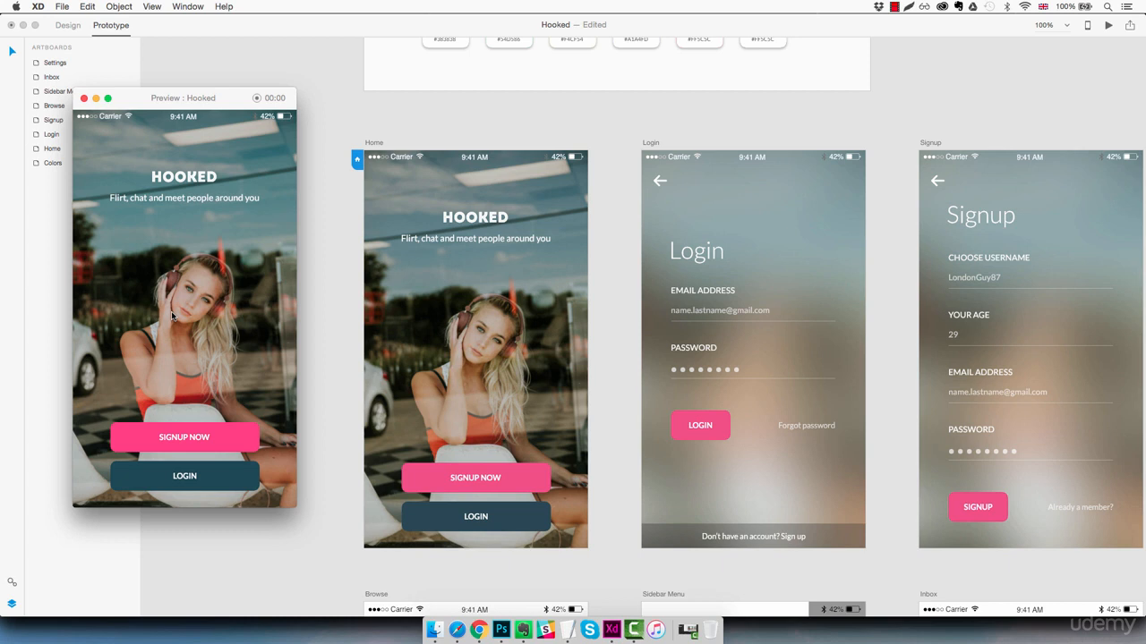
left_click(84, 97)
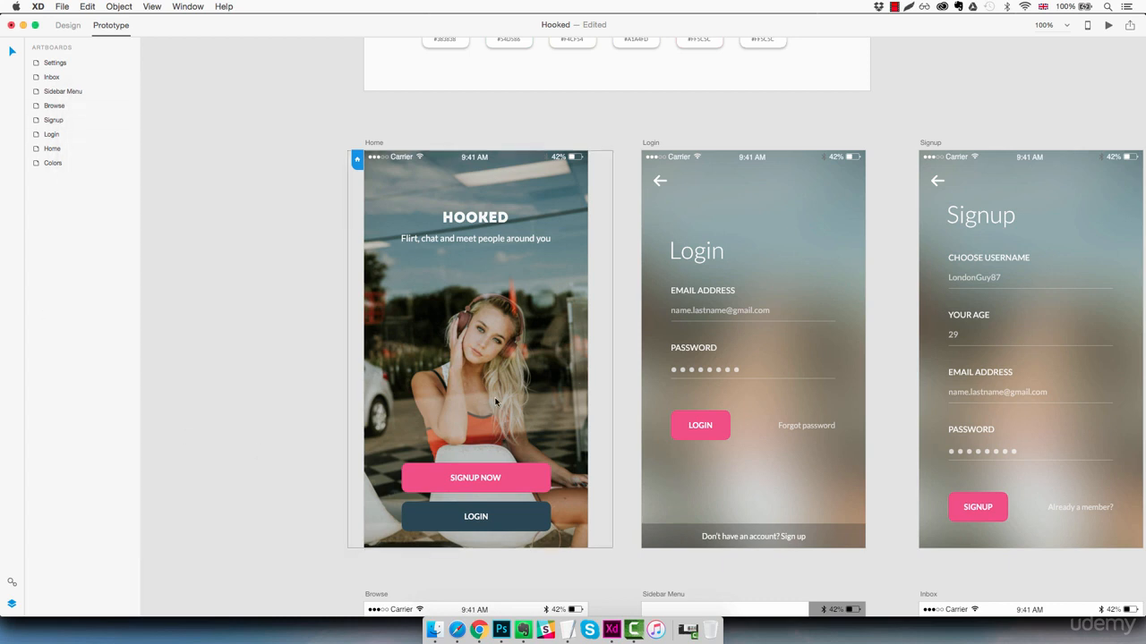
- Link the Home screen's Signup Now button to the Signup artboard with a Slide Left transition
left_click(519, 443)
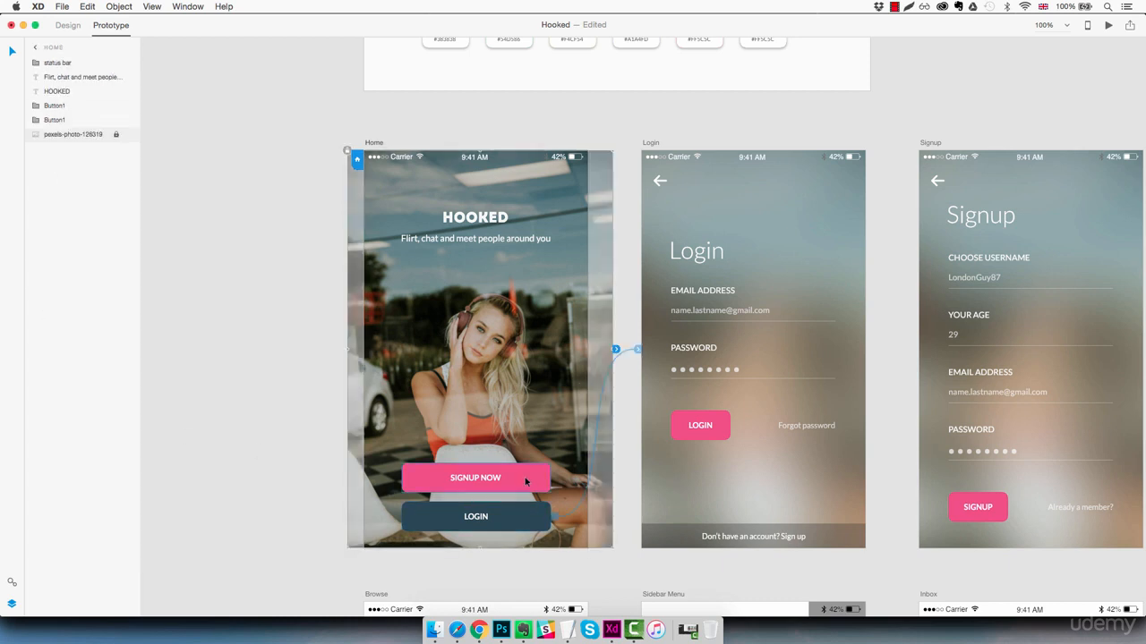
left_click(524, 481)
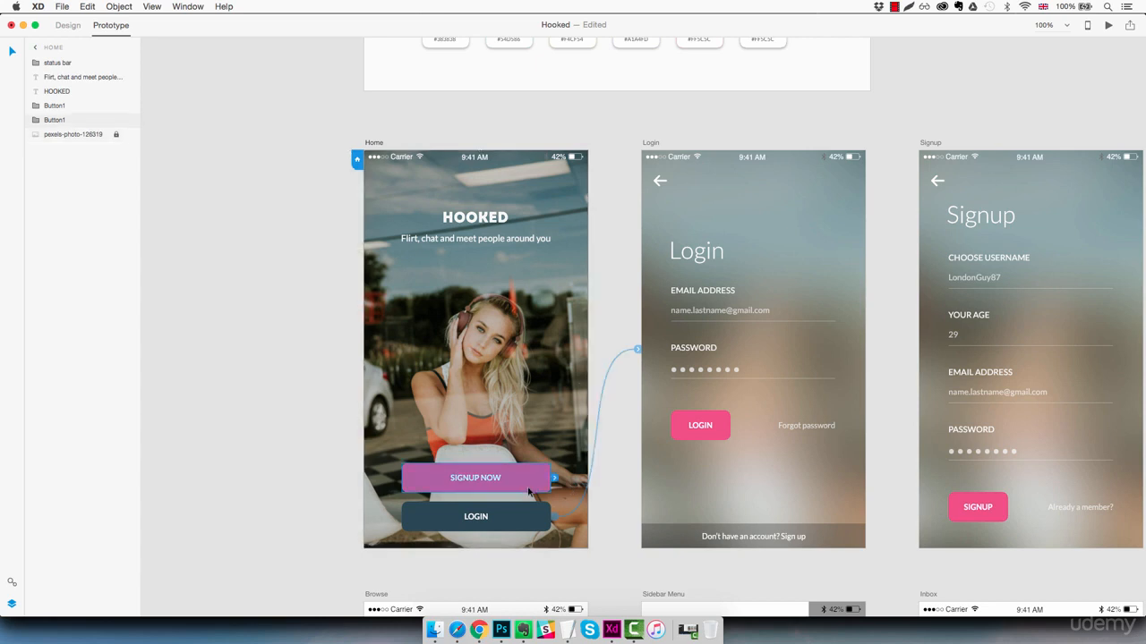
left_click_drag(554, 479, 960, 482)
left_click(900, 266)
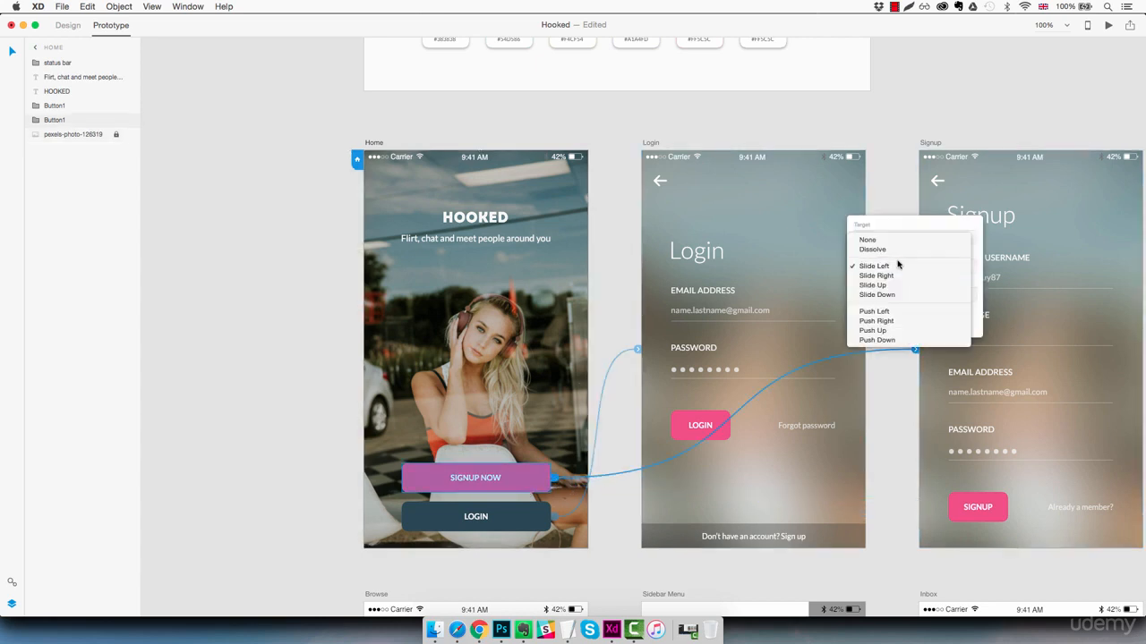
left_click(896, 266)
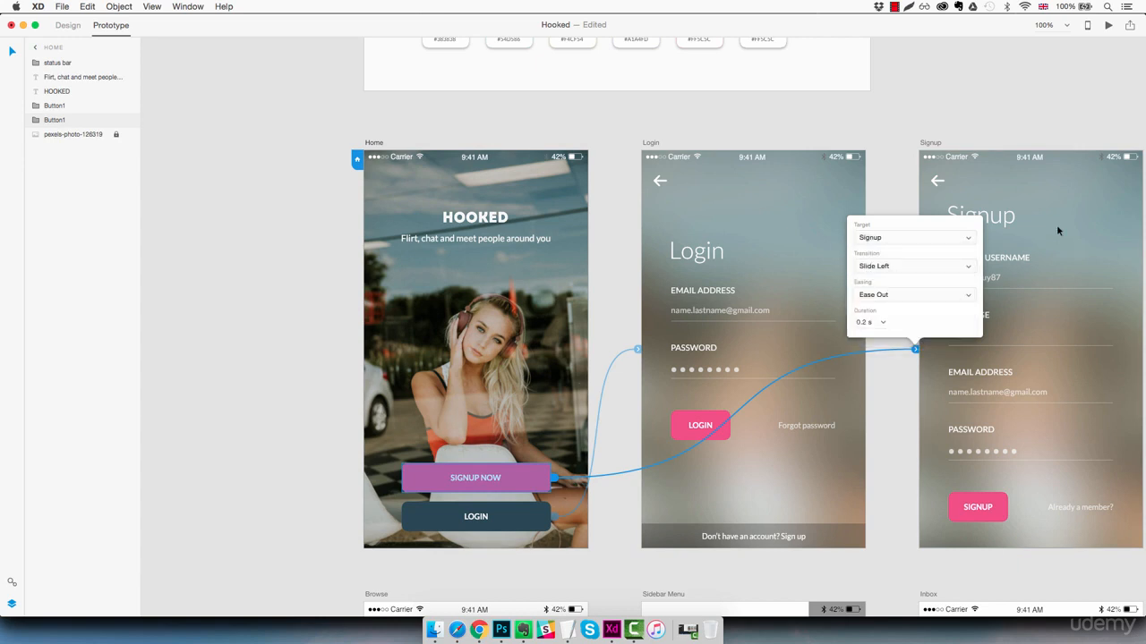
left_click(978, 216)
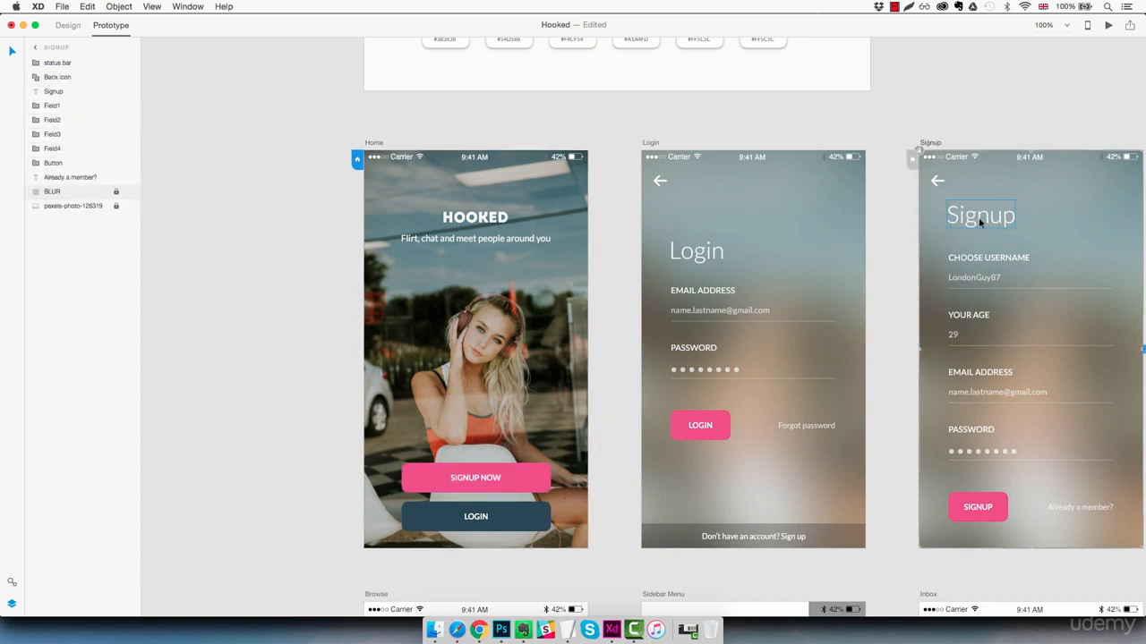
- Link the Signup screen's back arrow to the Home artboard with a Slide Right transition
left_click(933, 181)
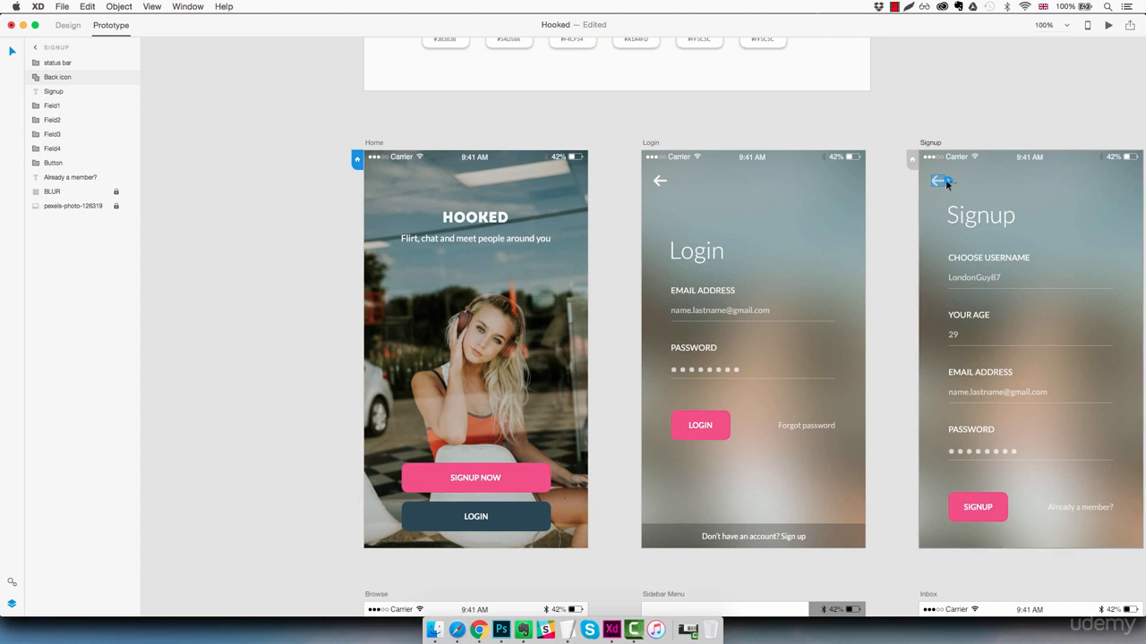
left_click_drag(946, 181, 586, 223)
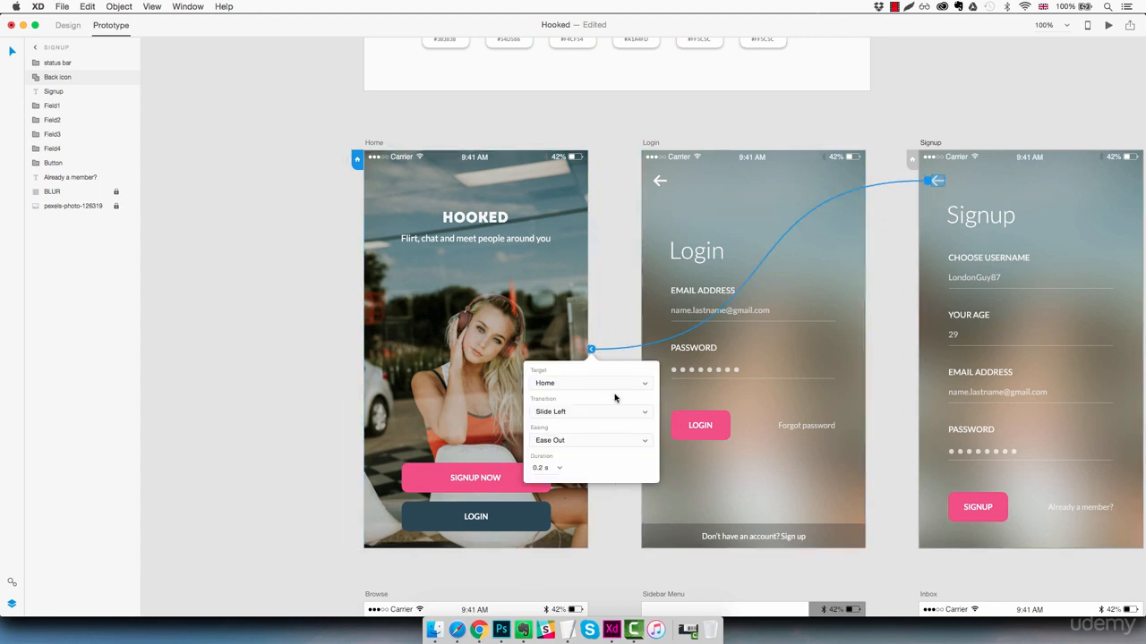
left_click(591, 411)
left_click(580, 421)
- Run the desktop preview to test the Signup Now button and Signup back arrow, then close it
left_click(1108, 25)
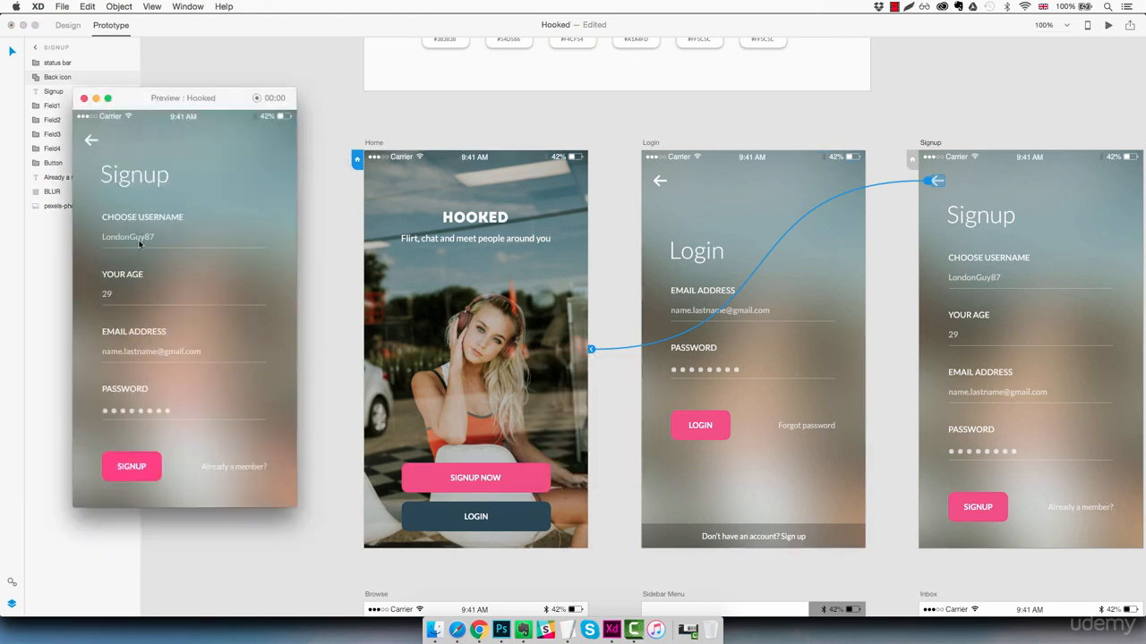
left_click(91, 142)
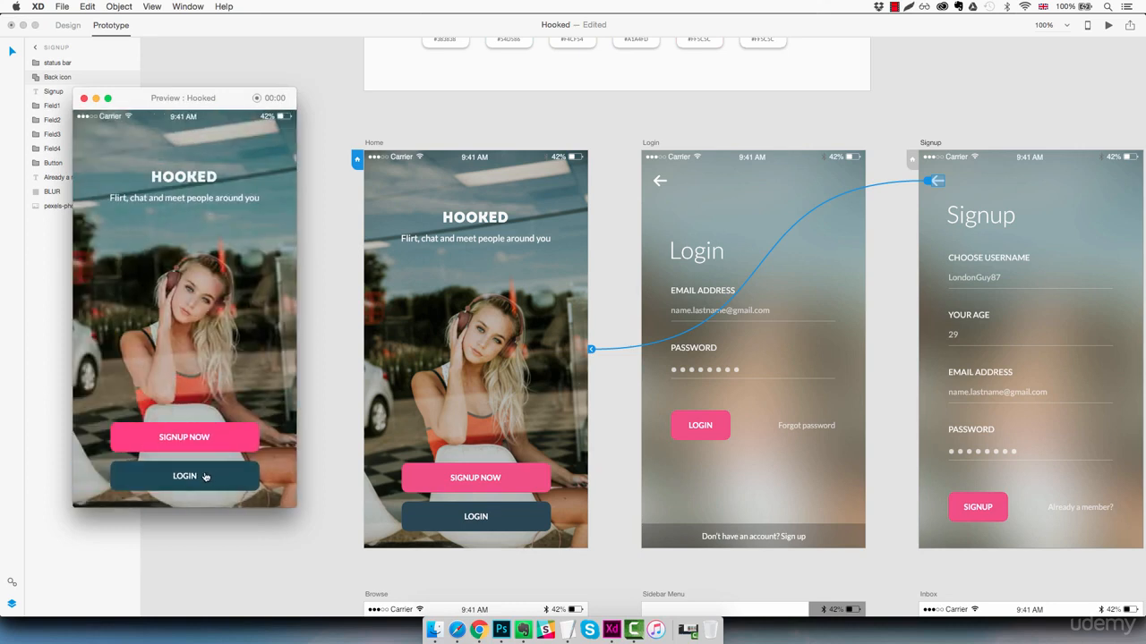
left_click(190, 443)
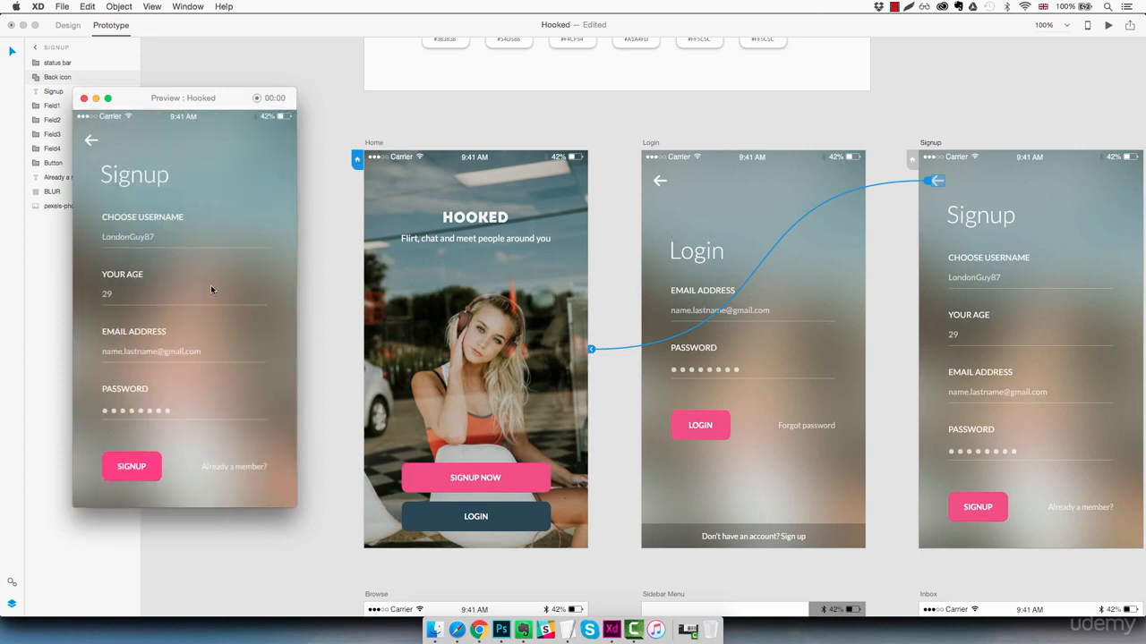
left_click(91, 142)
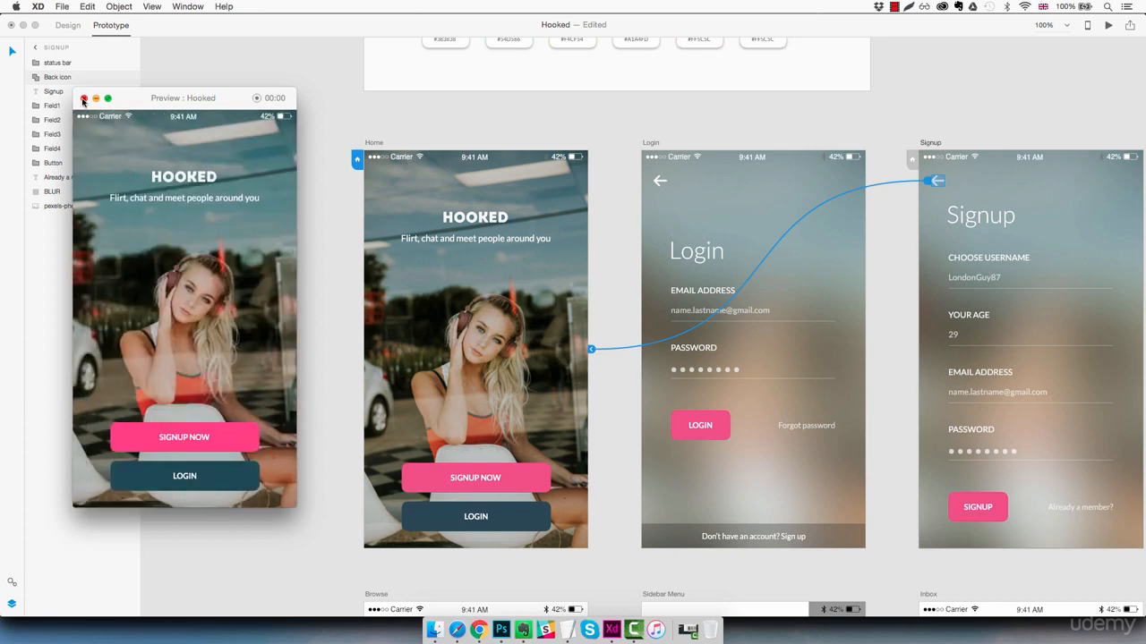
left_click(83, 98)
left_click(256, 245)
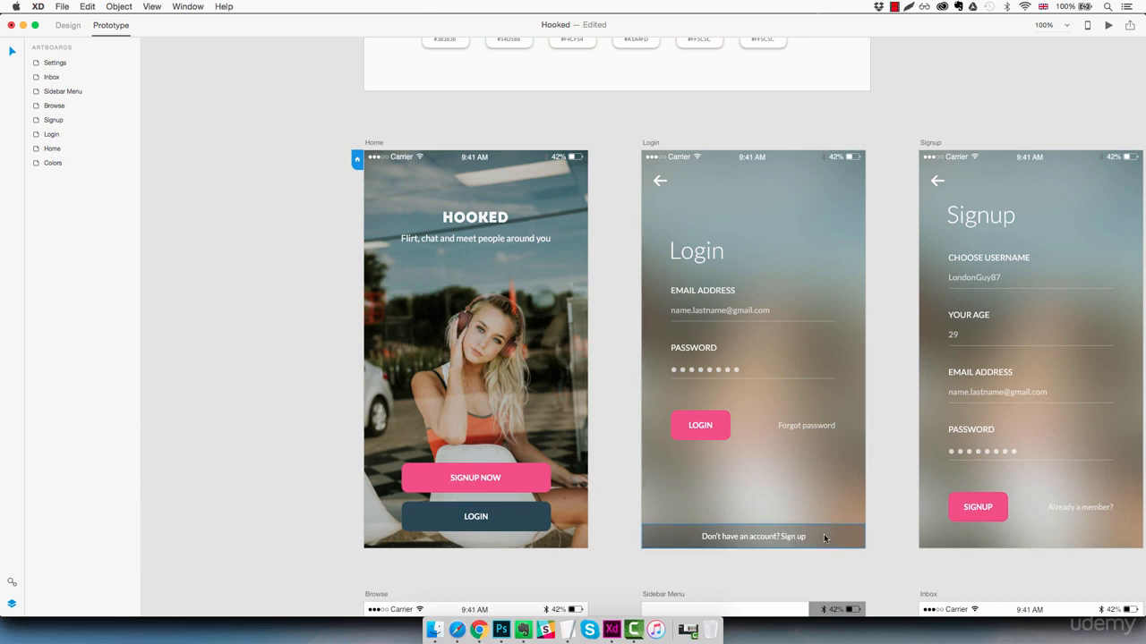
- Link the Login screen's sign-up link to the Signup artboard with a Slide Left transition
left_click(824, 536)
left_click_drag(868, 536, 904, 435)
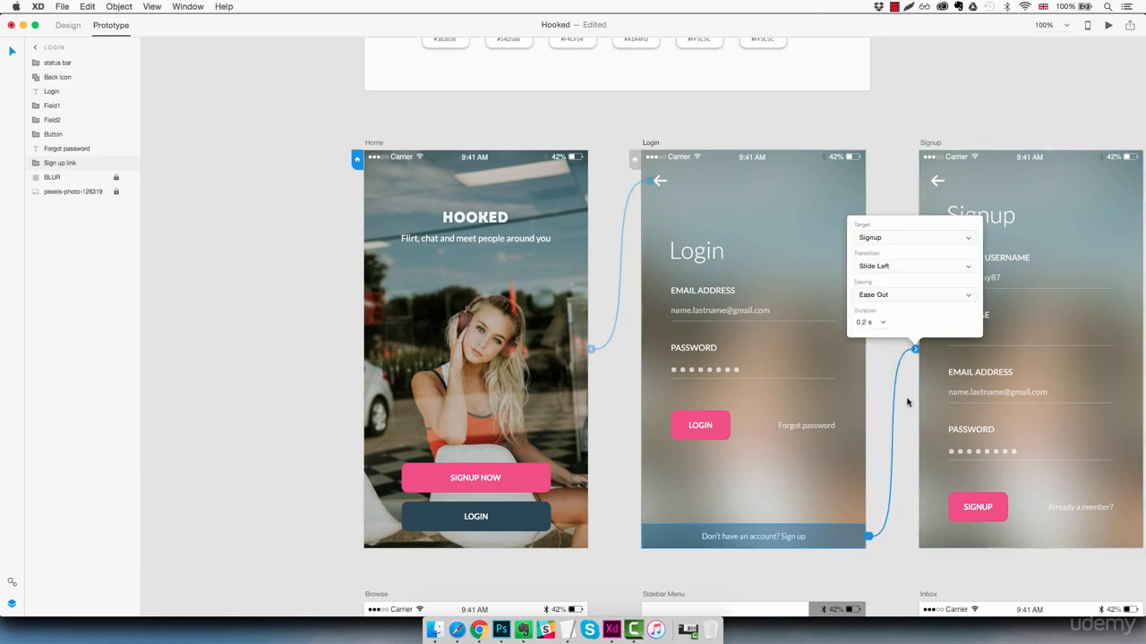
left_click(899, 266)
left_click(898, 266)
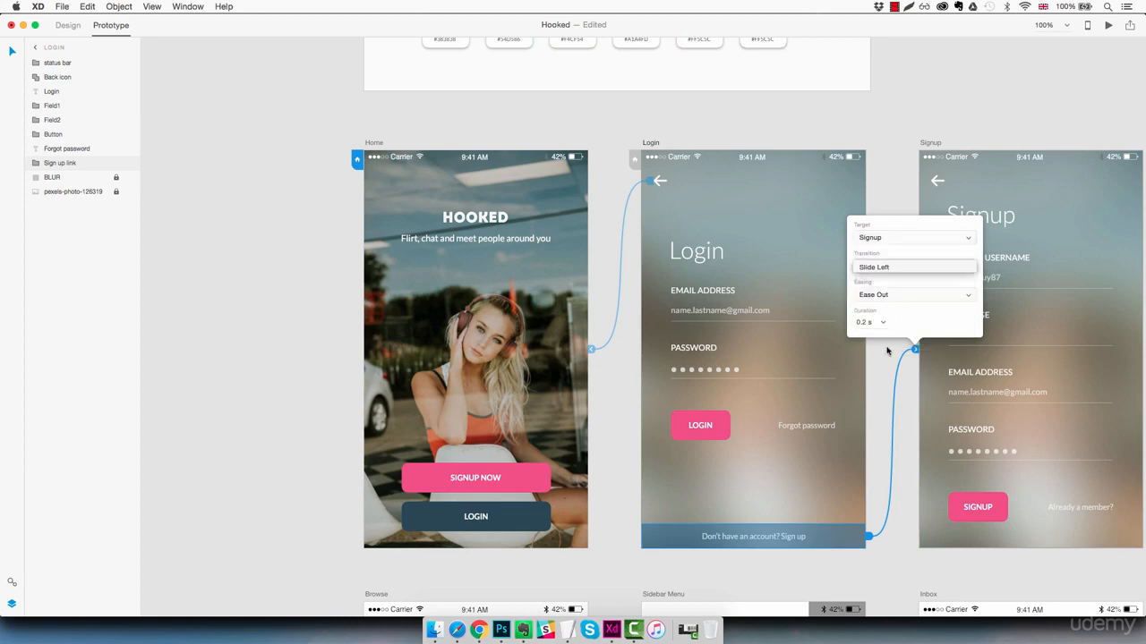
- Link the Login screen's LOGIN button and the Signup screen's SIGNUP button to the Browse artboard with Slide Left transitions
left_click(883, 372)
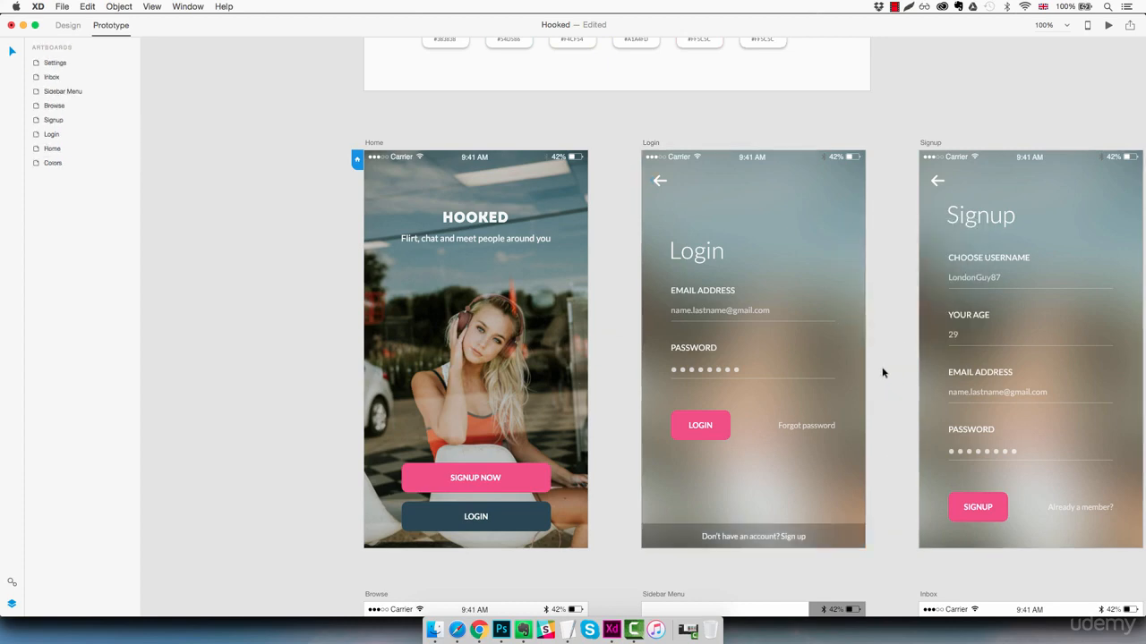
scroll(869, 397, "down", 5)
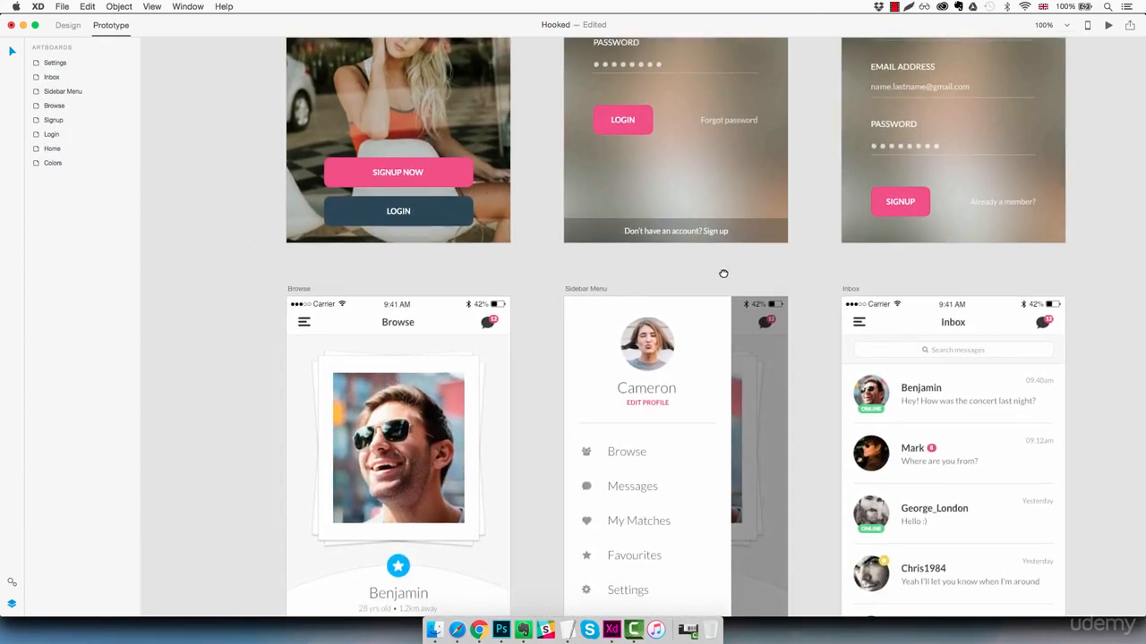
left_click_drag(723, 273, 714, 388)
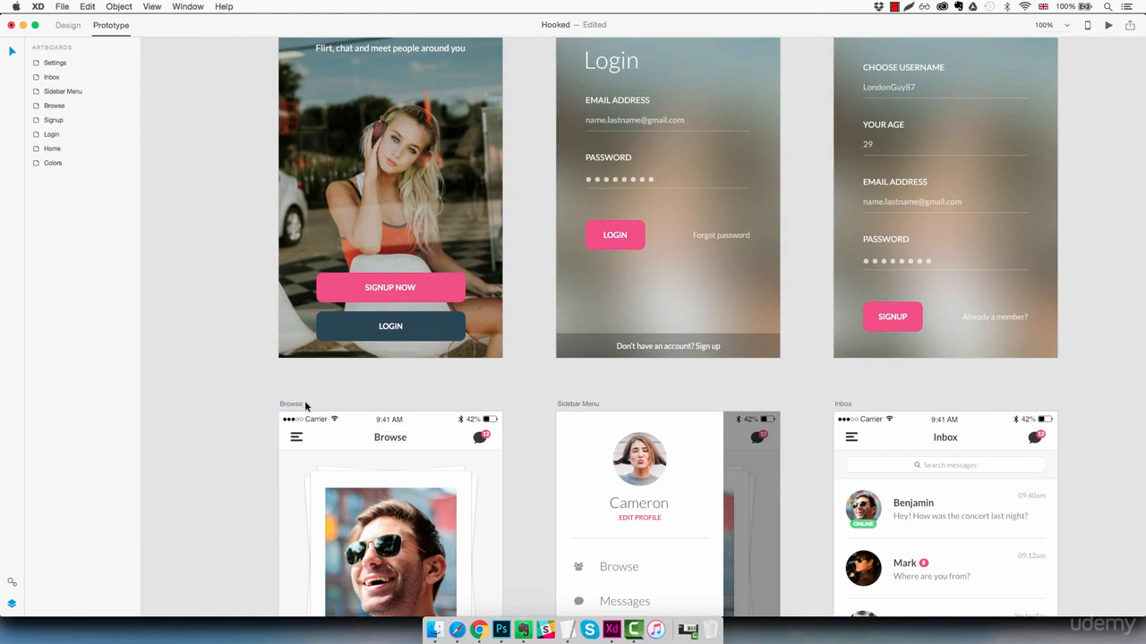
left_click(635, 238)
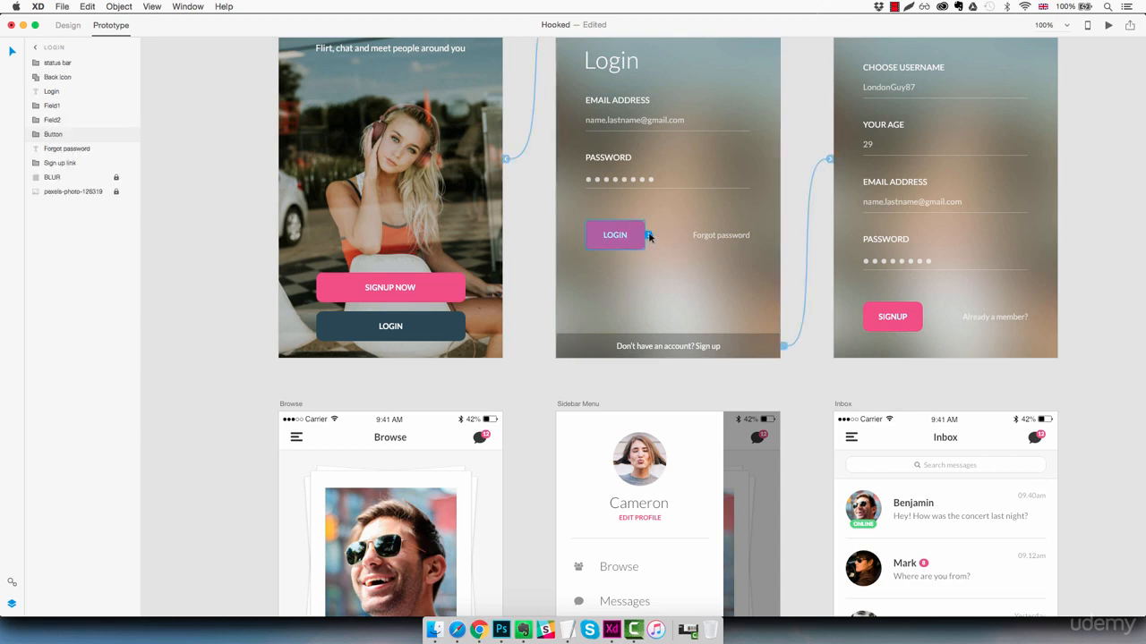
left_click_drag(649, 237, 409, 413)
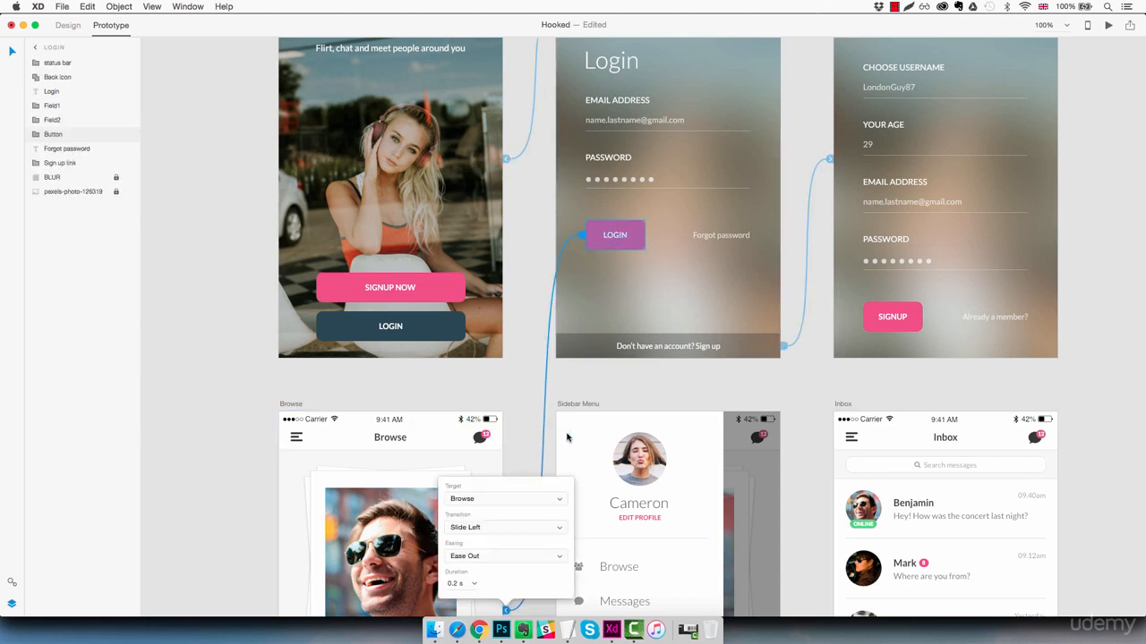
left_click(499, 532)
left_click(491, 530)
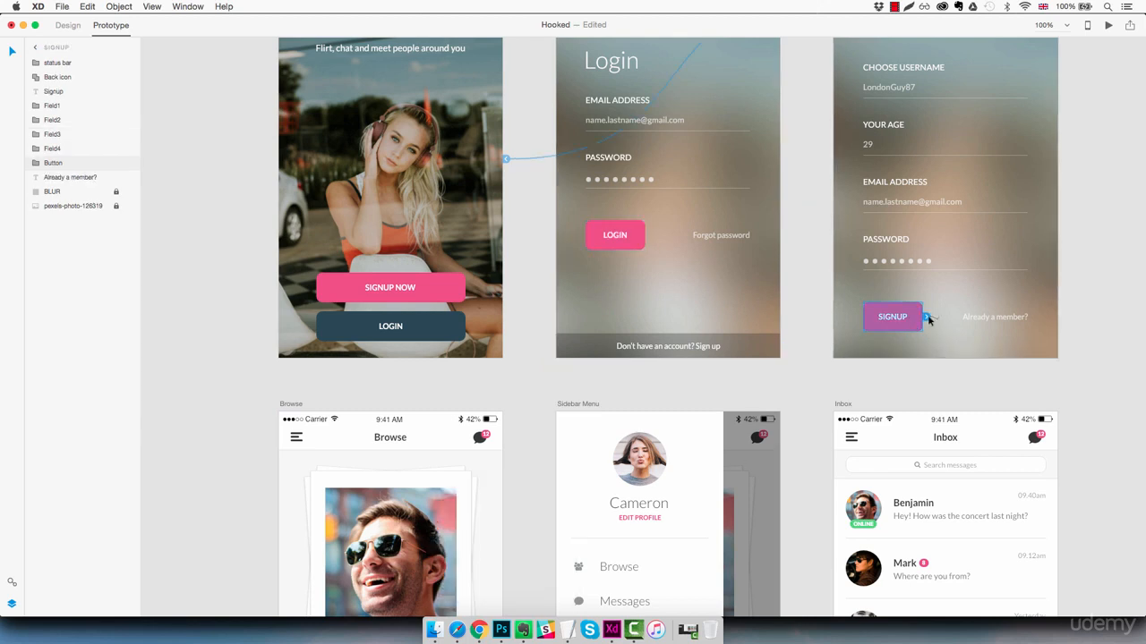
left_click_drag(927, 317, 418, 414)
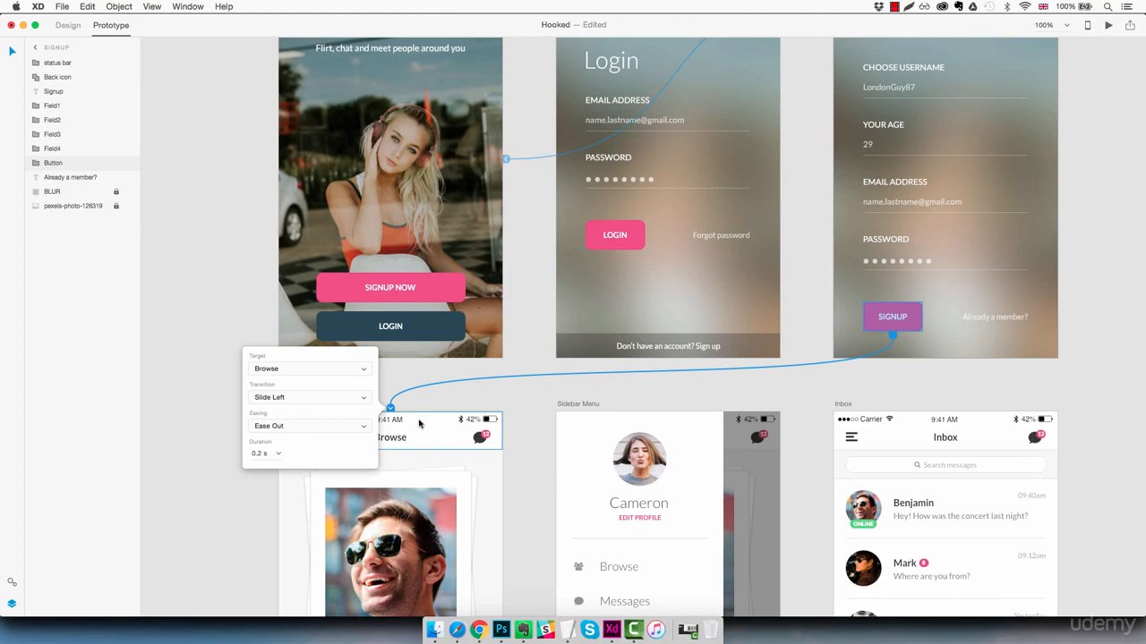
left_click(207, 407)
- Ungroup the header symbol at the top of the Browse screen
scroll(233, 376, "down", 5)
left_click_drag(227, 260, 218, 248)
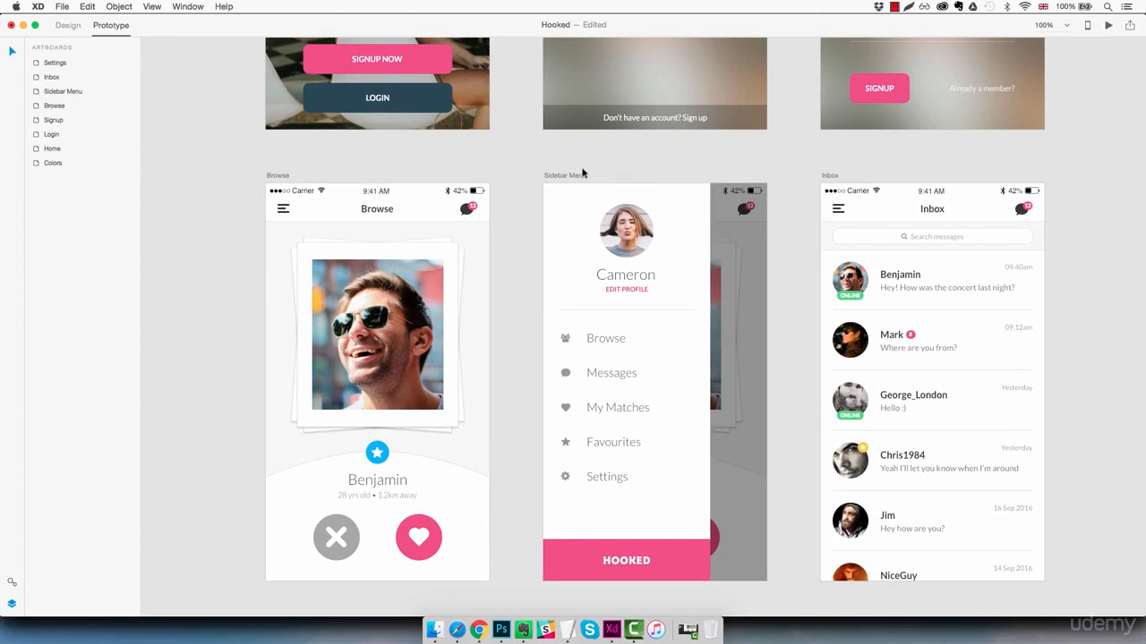
left_click(321, 215)
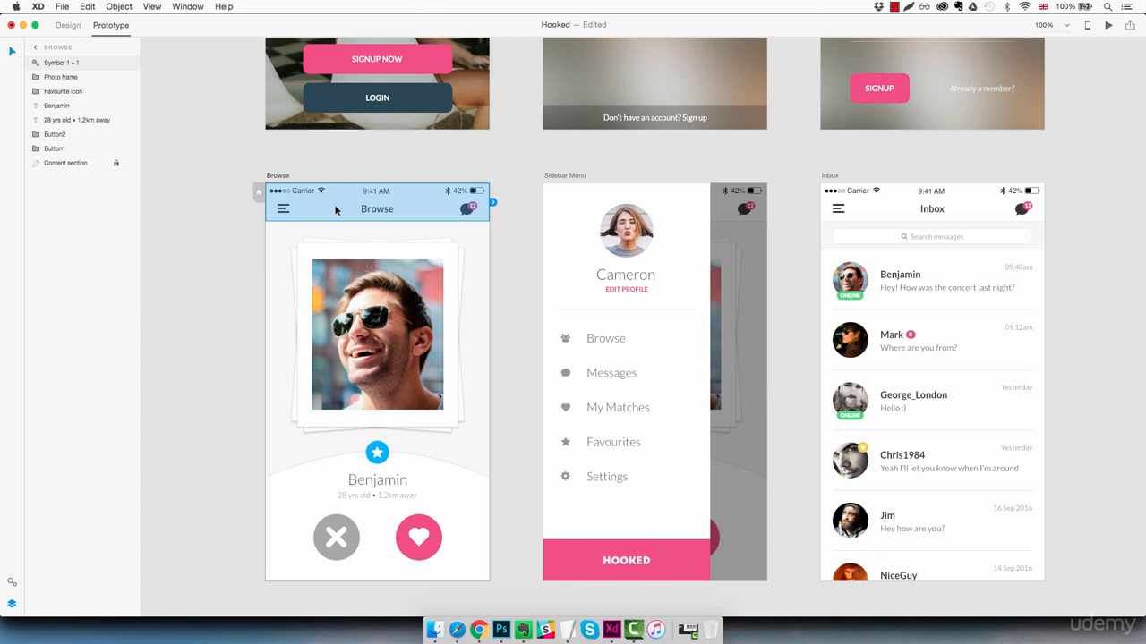
right_click(336, 210)
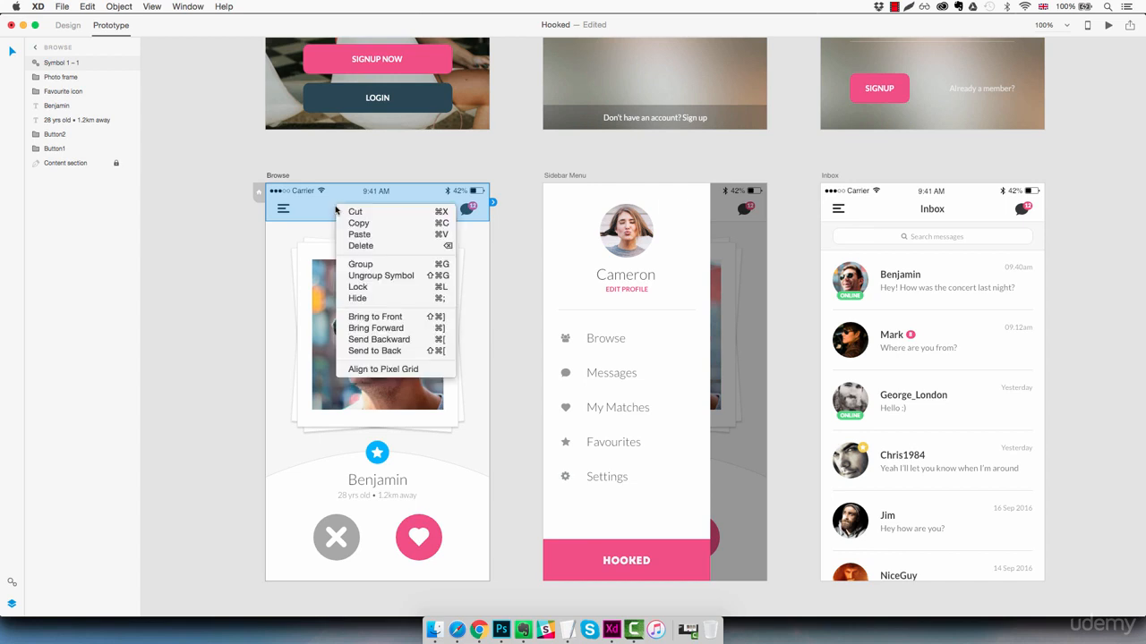
left_click(380, 276)
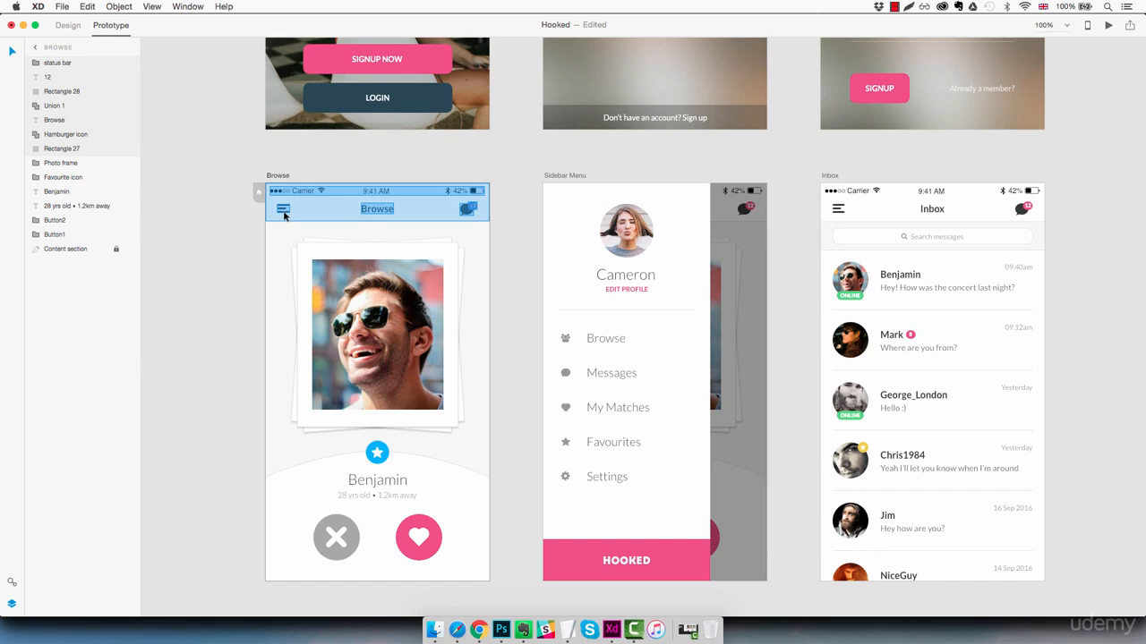
- Link the Browse screen's hamburger icon to the Sidebar Menu artboard with a Slide Left transition
left_click(80, 139)
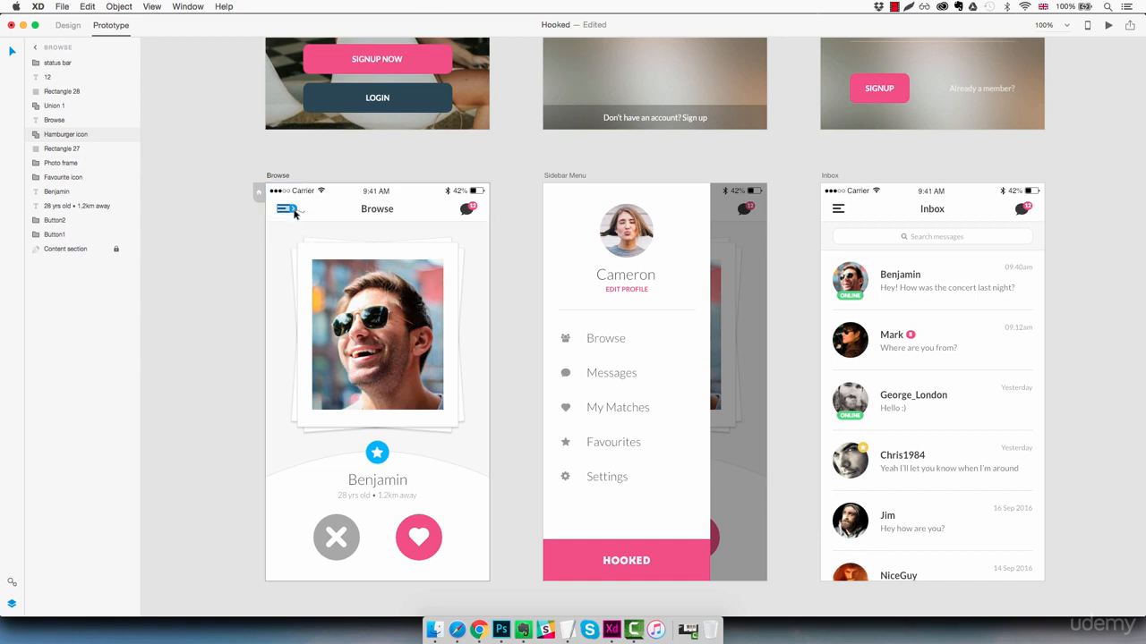
left_click_drag(294, 211, 542, 287)
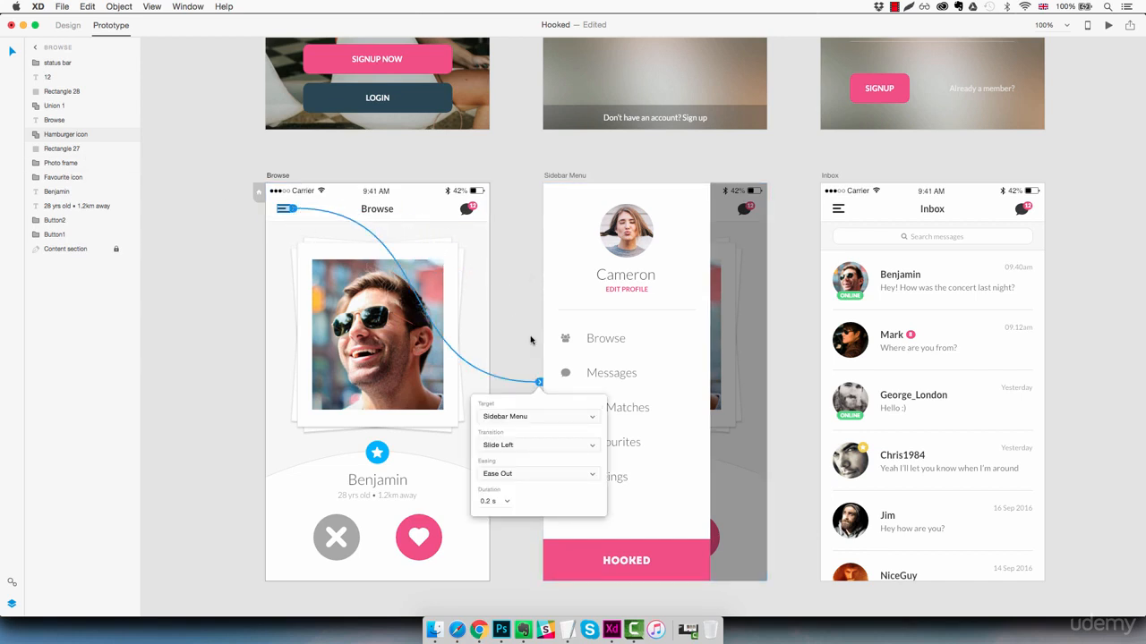
left_click(526, 448)
left_click(528, 457)
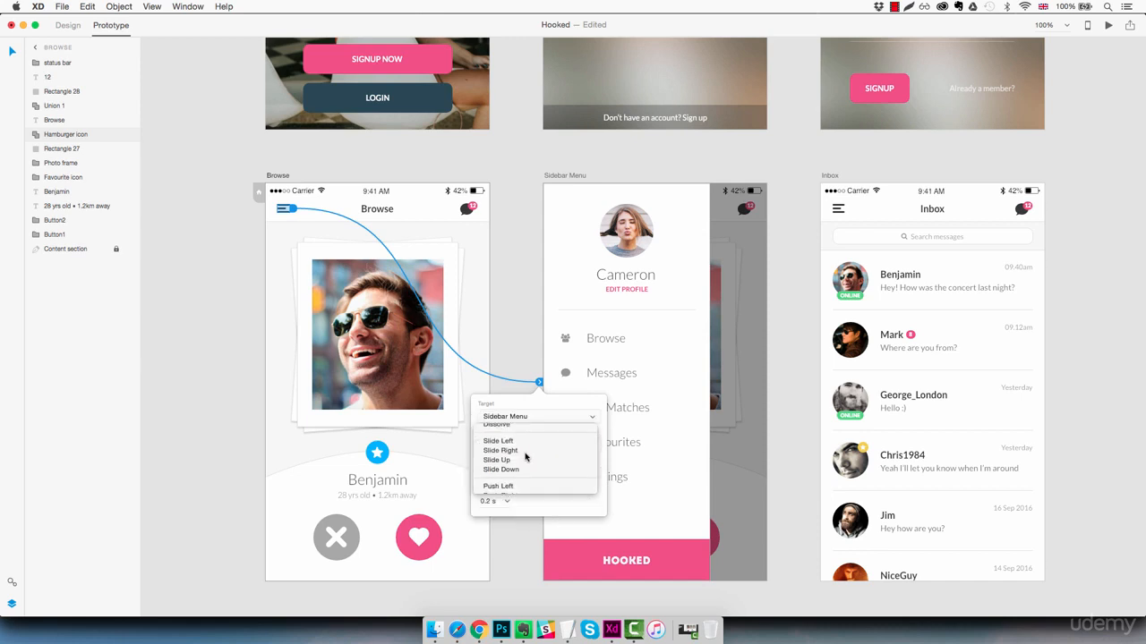
left_click(510, 332)
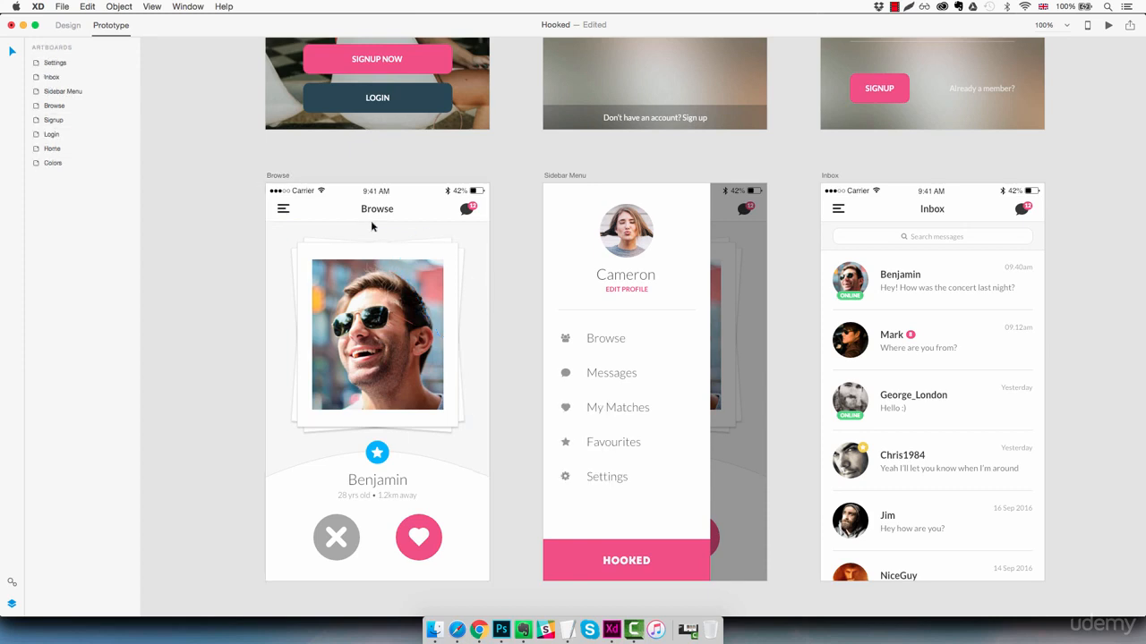
- Preview the Browse artboard to test the hamburger icon opening the sidebar menu, then close the preview
left_click(343, 213)
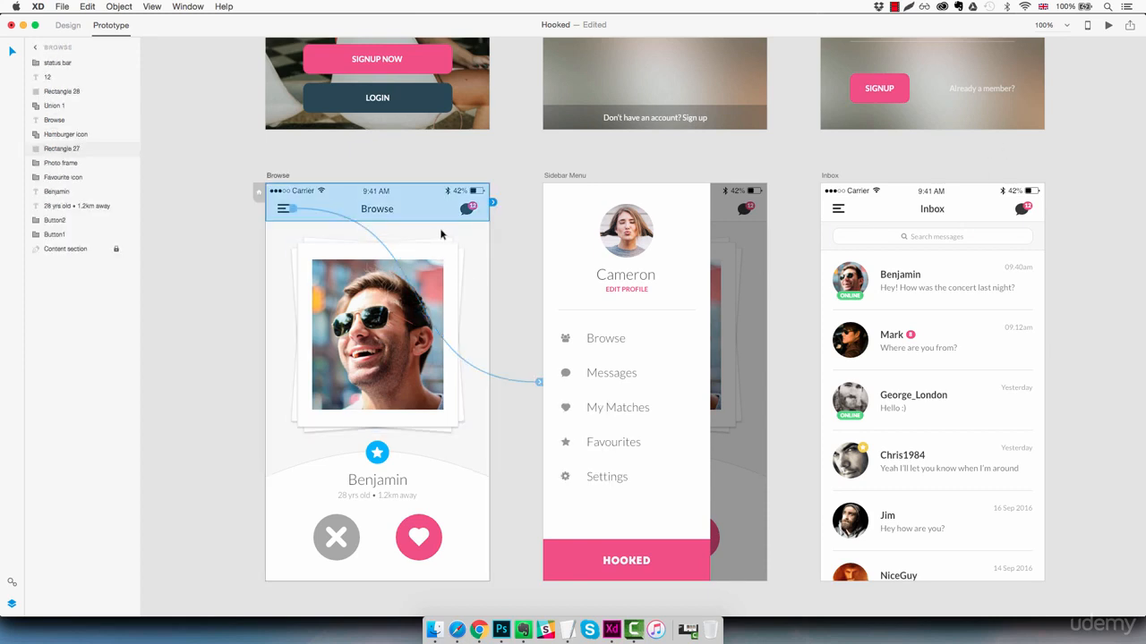
left_click(483, 235)
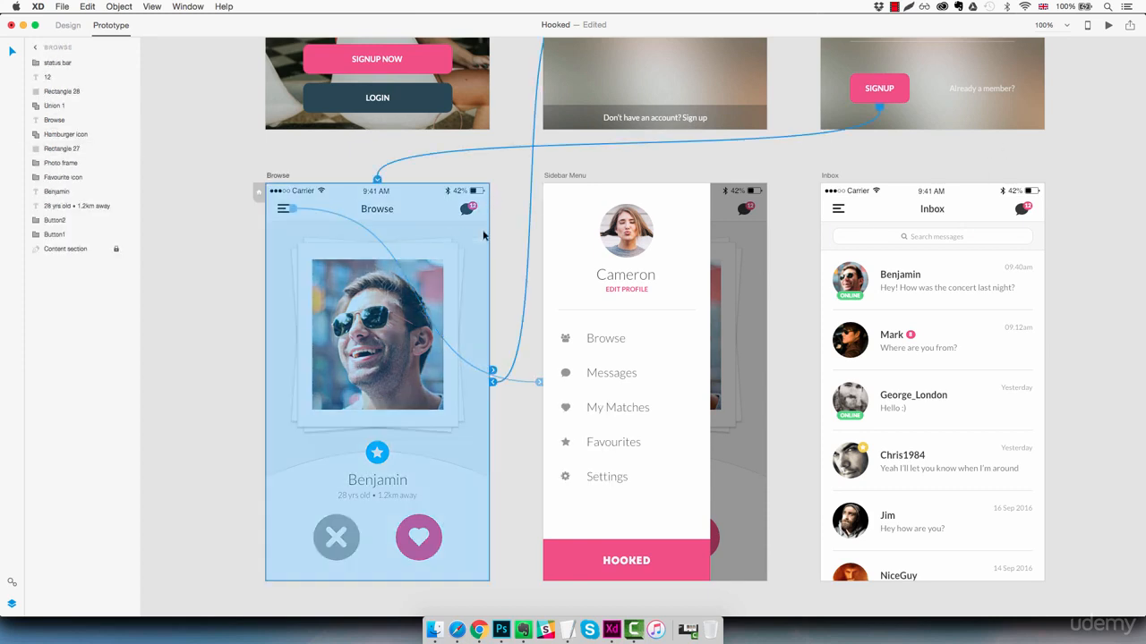
left_click(1108, 26)
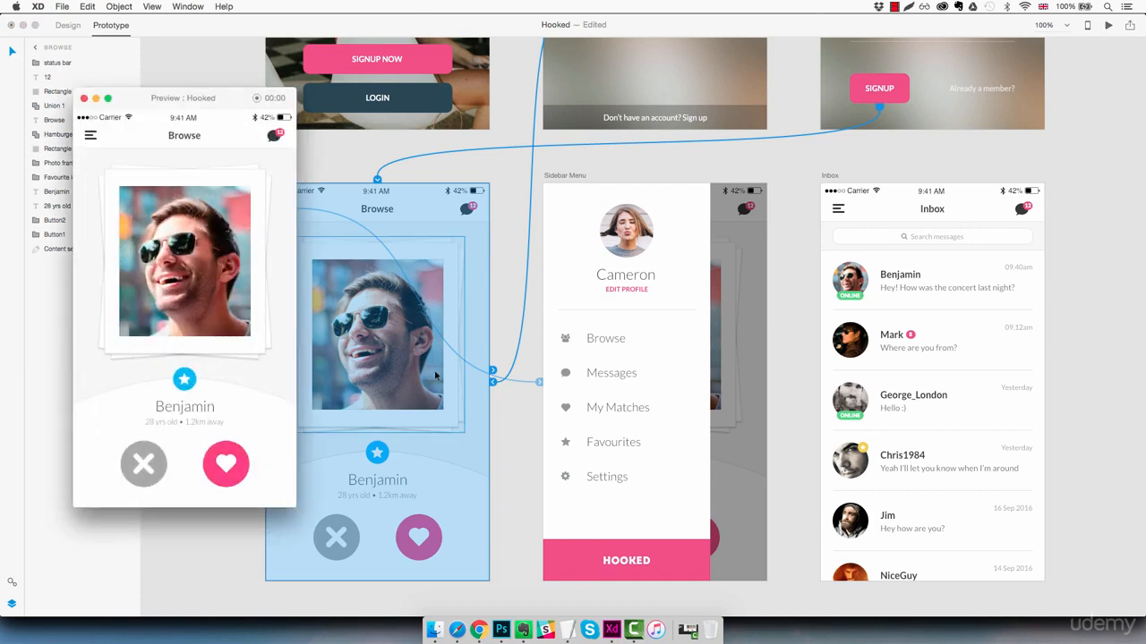
left_click(90, 139)
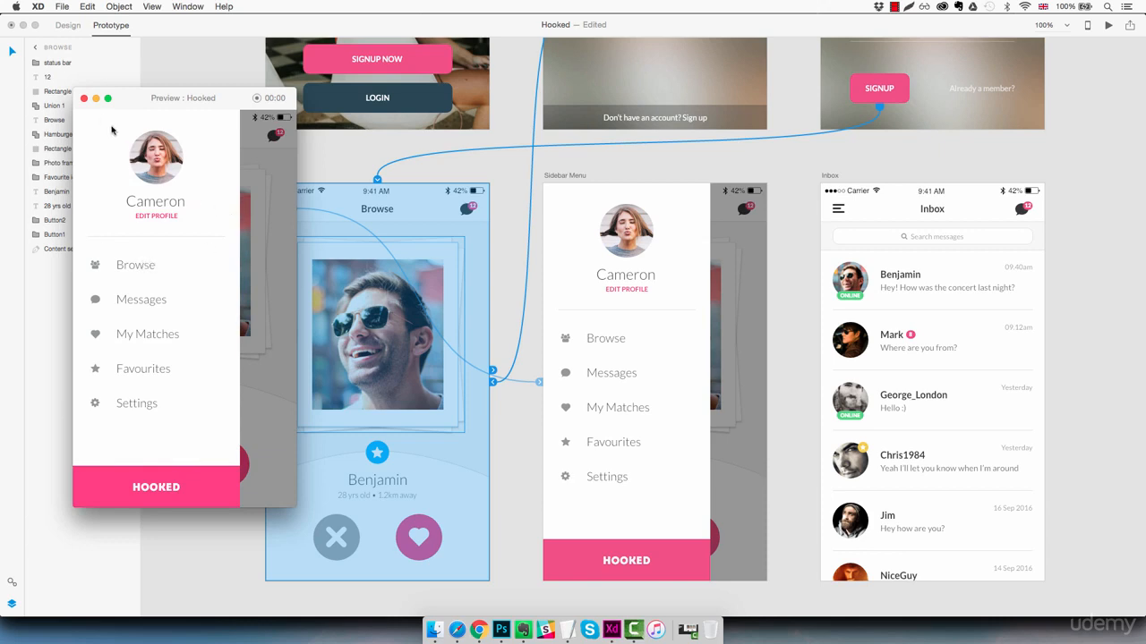
left_click(83, 98)
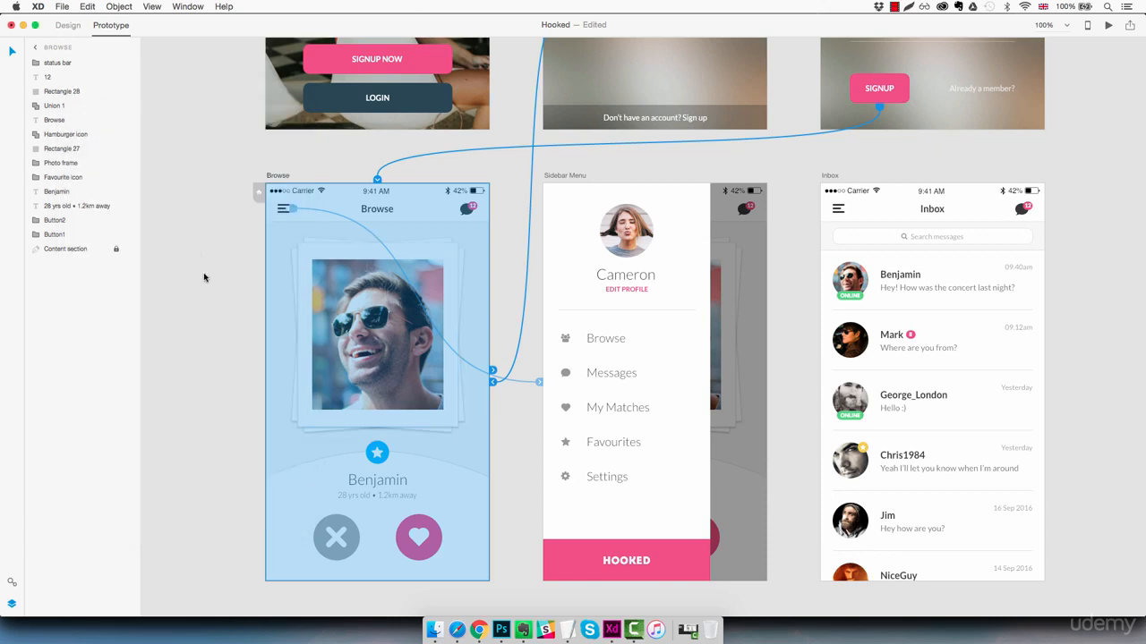
left_click(237, 328)
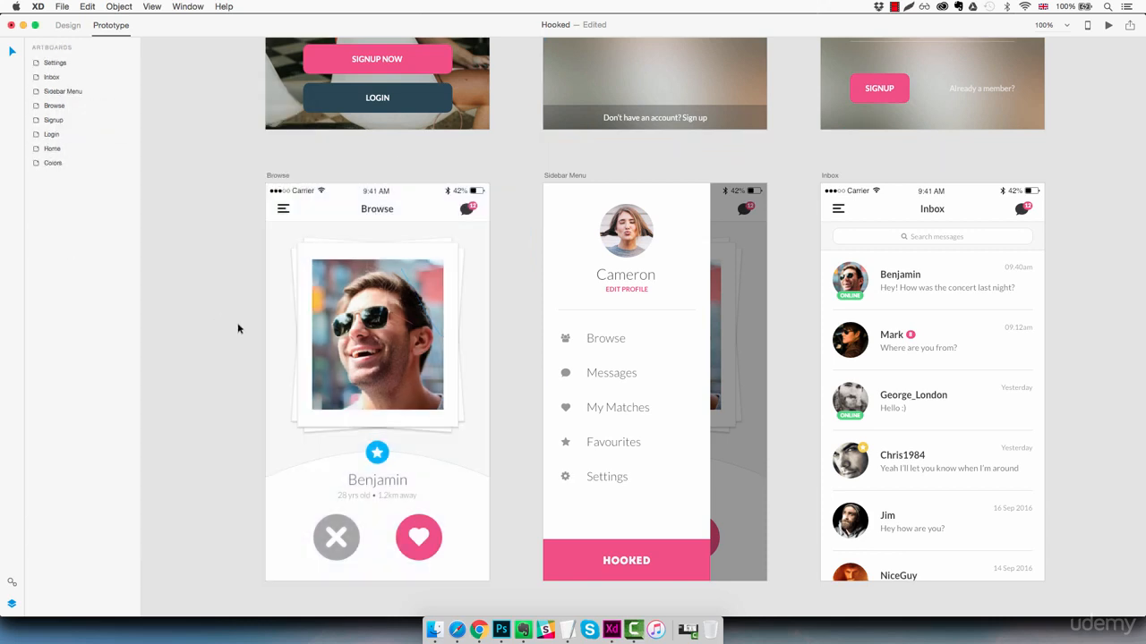
- Link the Browse screen's message icon to the Inbox artboard with a Slide Left transition
left_click(465, 211)
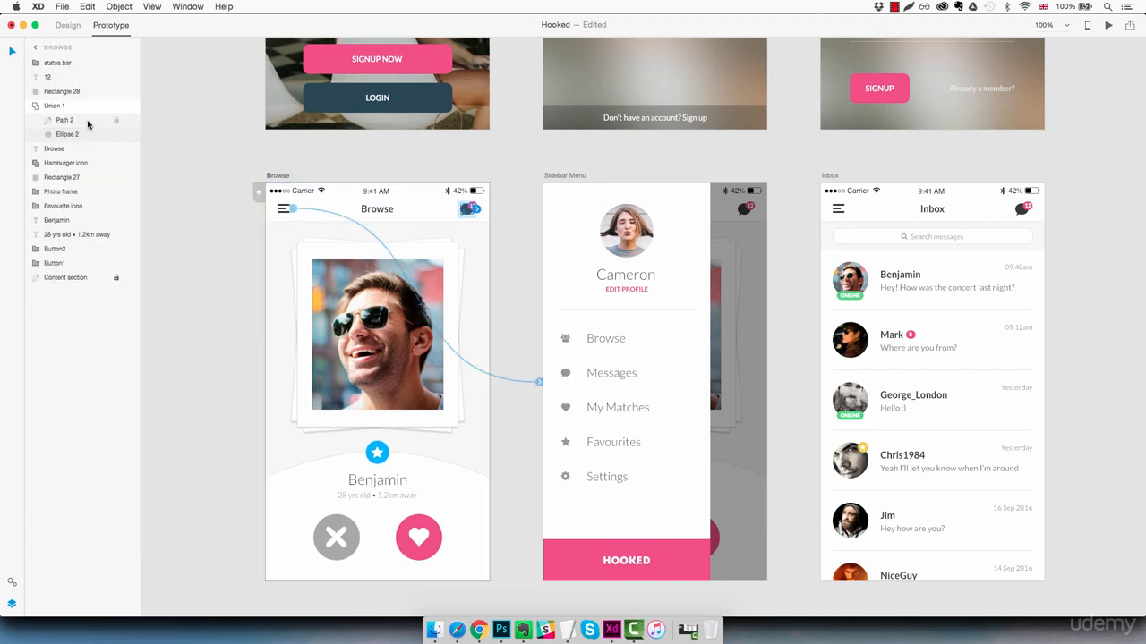
left_click(67, 109)
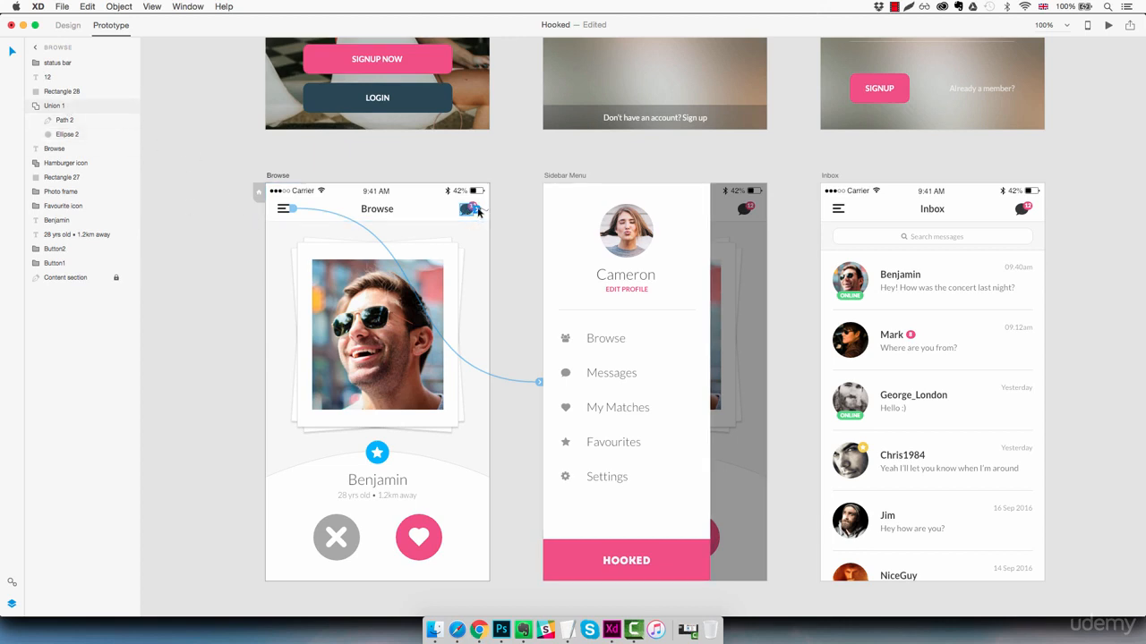
left_click_drag(469, 212, 822, 224)
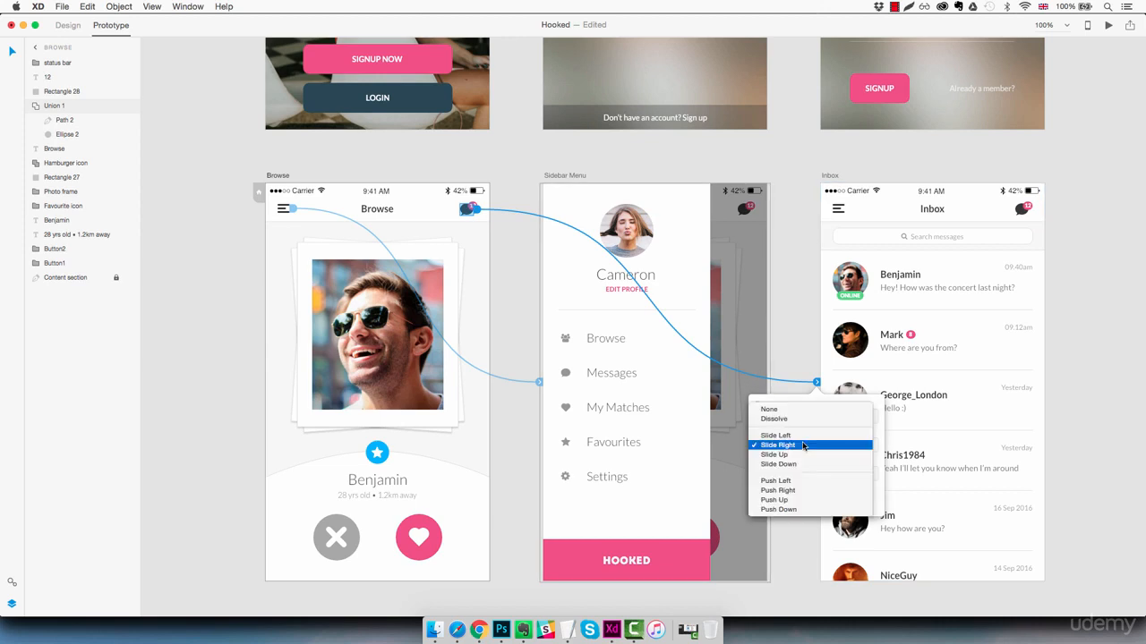
left_click(803, 445)
left_click(799, 436)
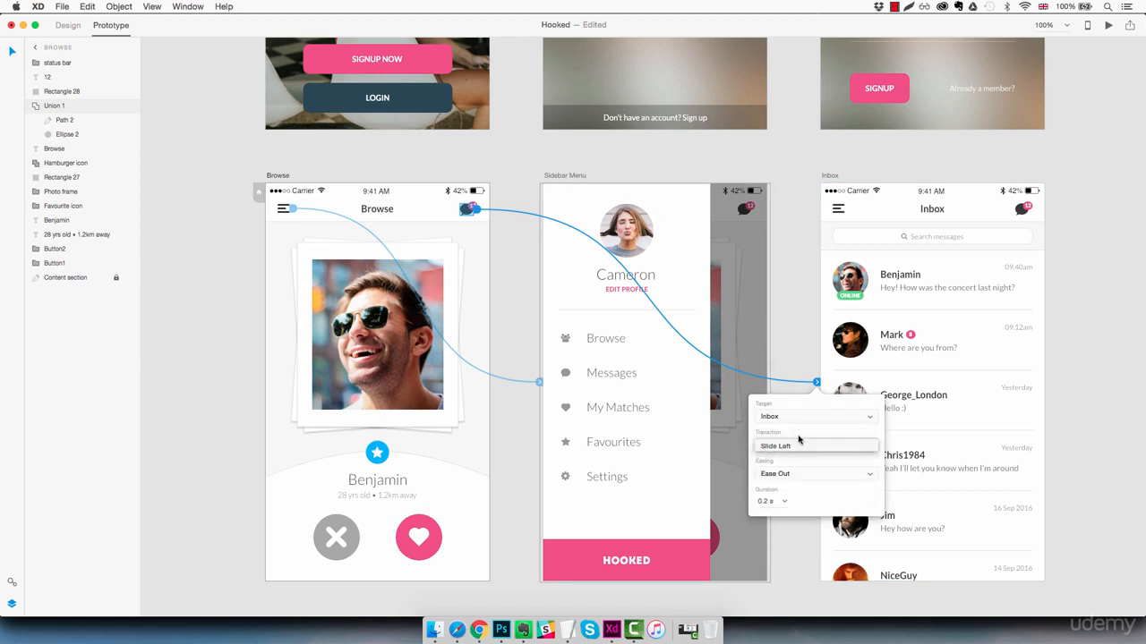
left_click(571, 297)
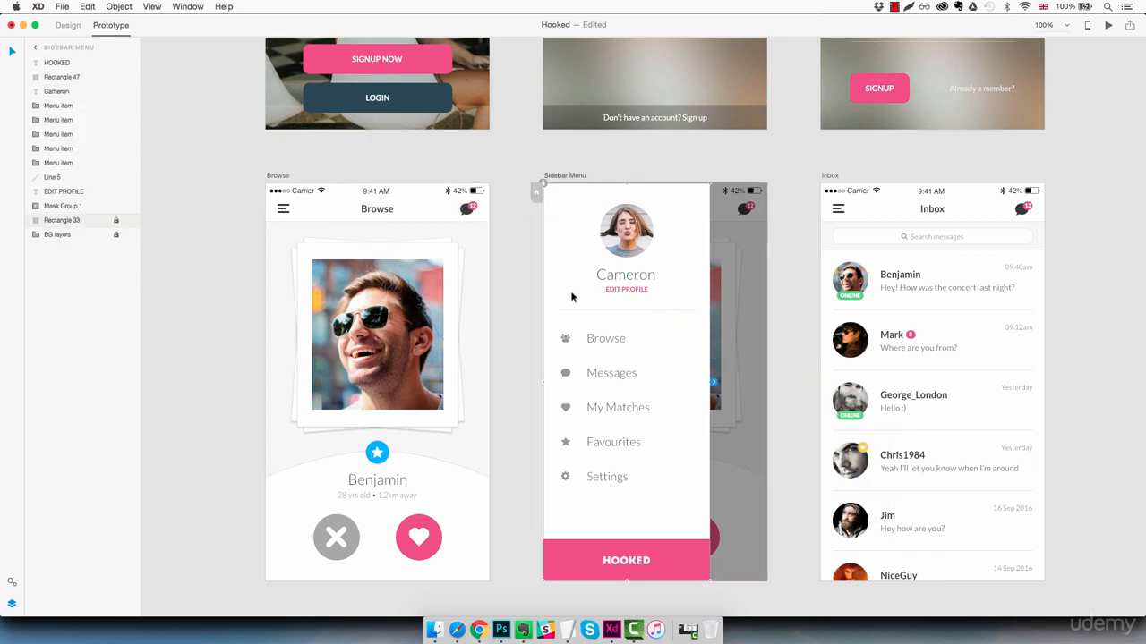
- Link the Sidebar Menu's Browse item to the Browse artboard with a Slide Right transition
left_click(606, 339)
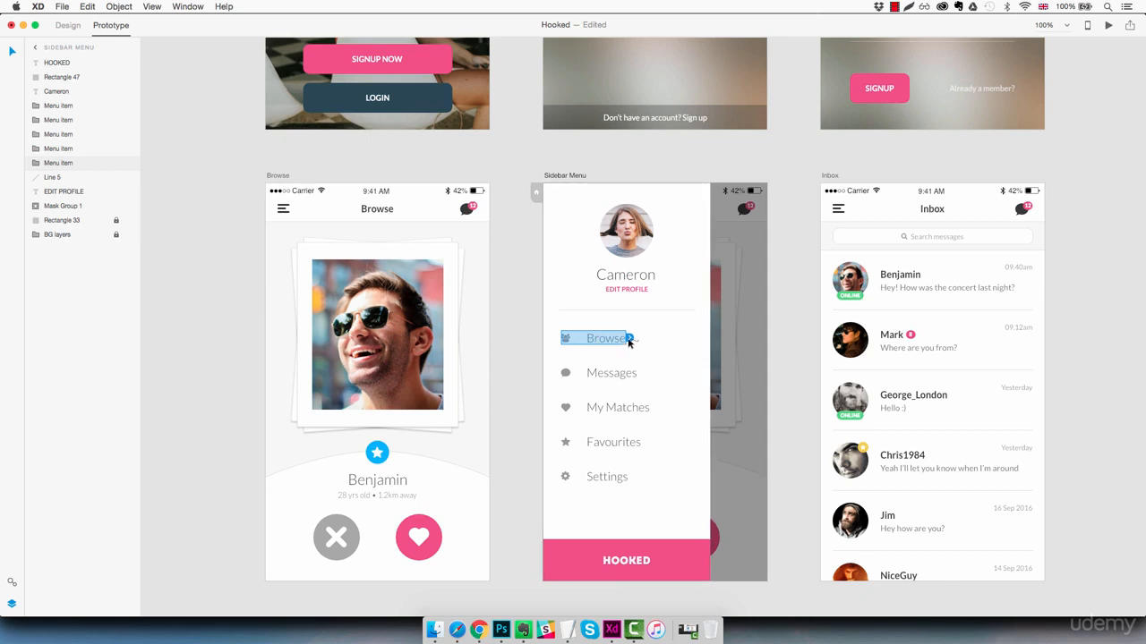
left_click_drag(629, 340, 491, 333)
left_click(488, 445)
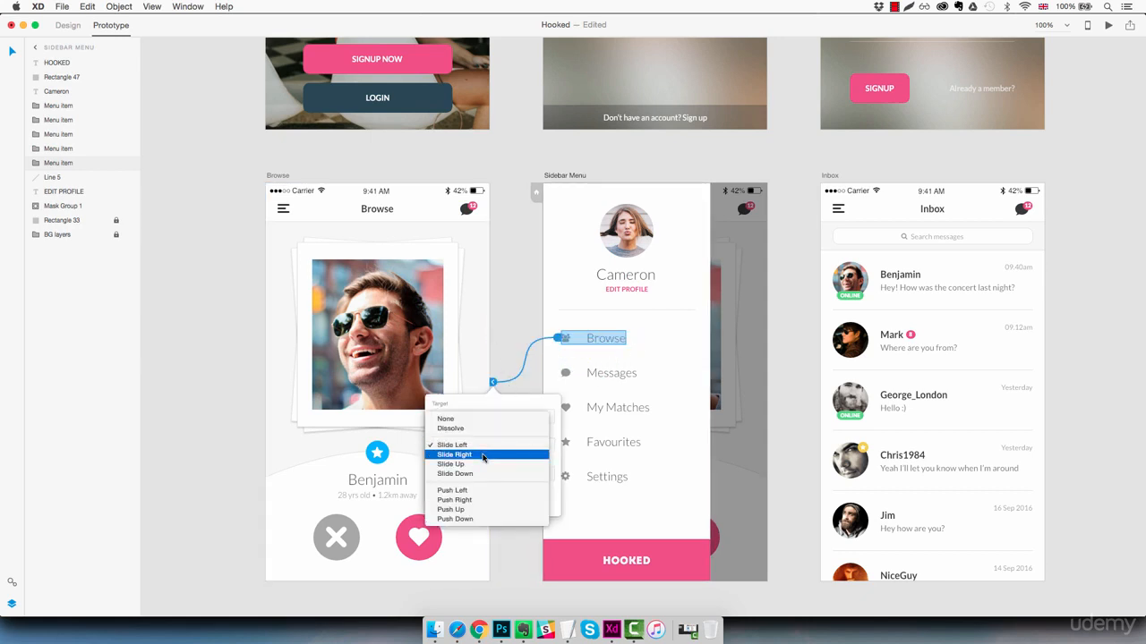
left_click(484, 461)
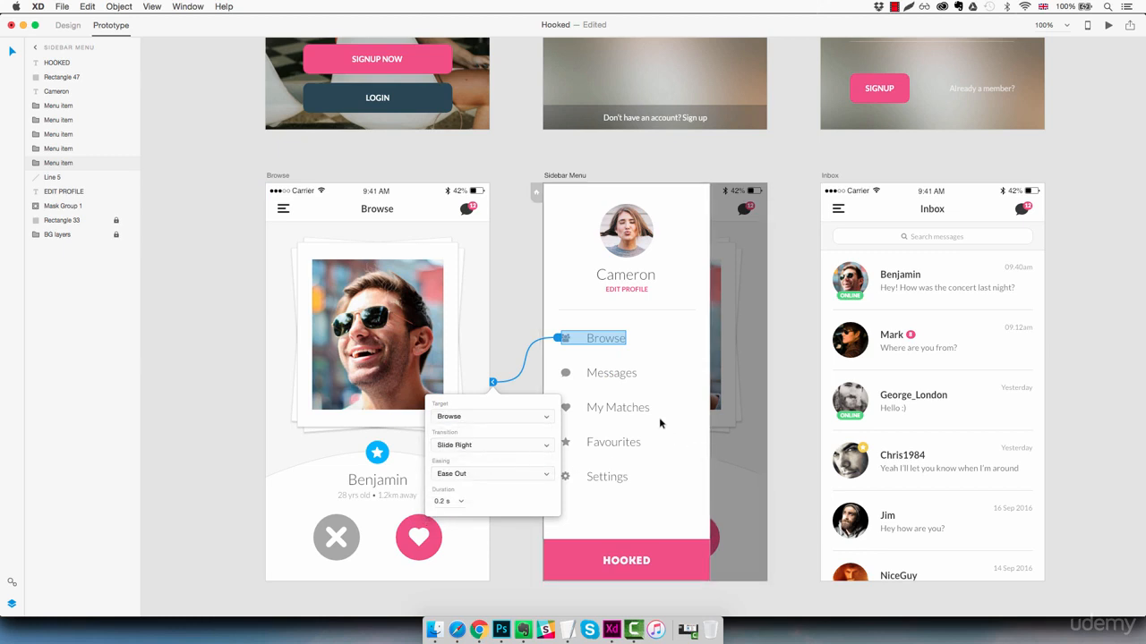
left_click(616, 378)
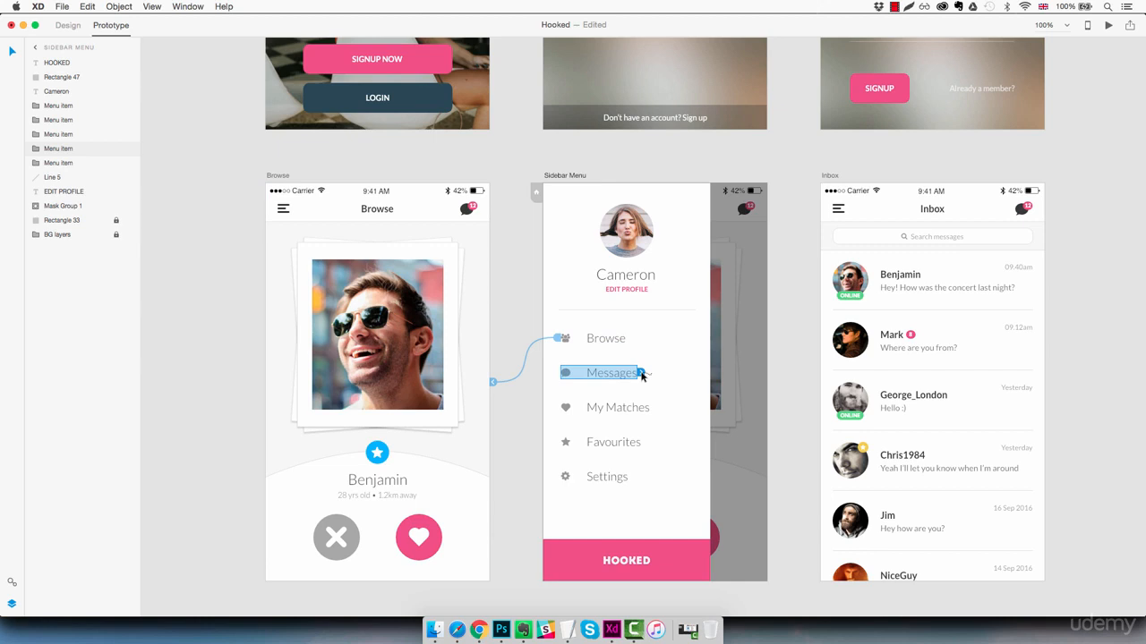
- Link the Sidebar Menu's Messages item to the Inbox artboard with a Slide Left transition
left_click_drag(641, 374, 818, 241)
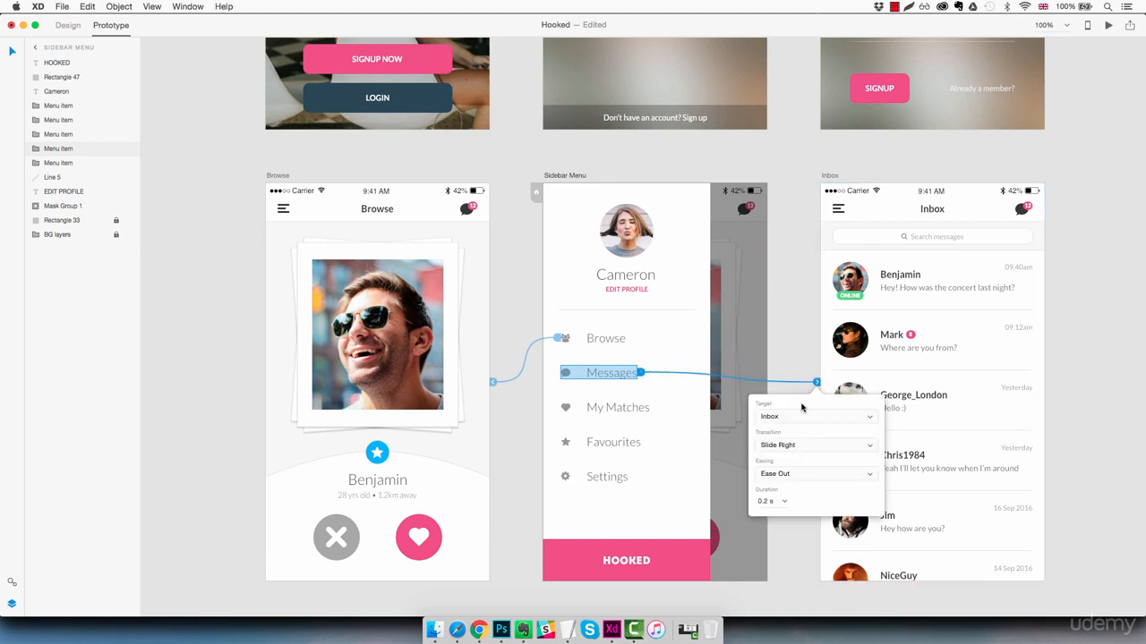
left_click(793, 448)
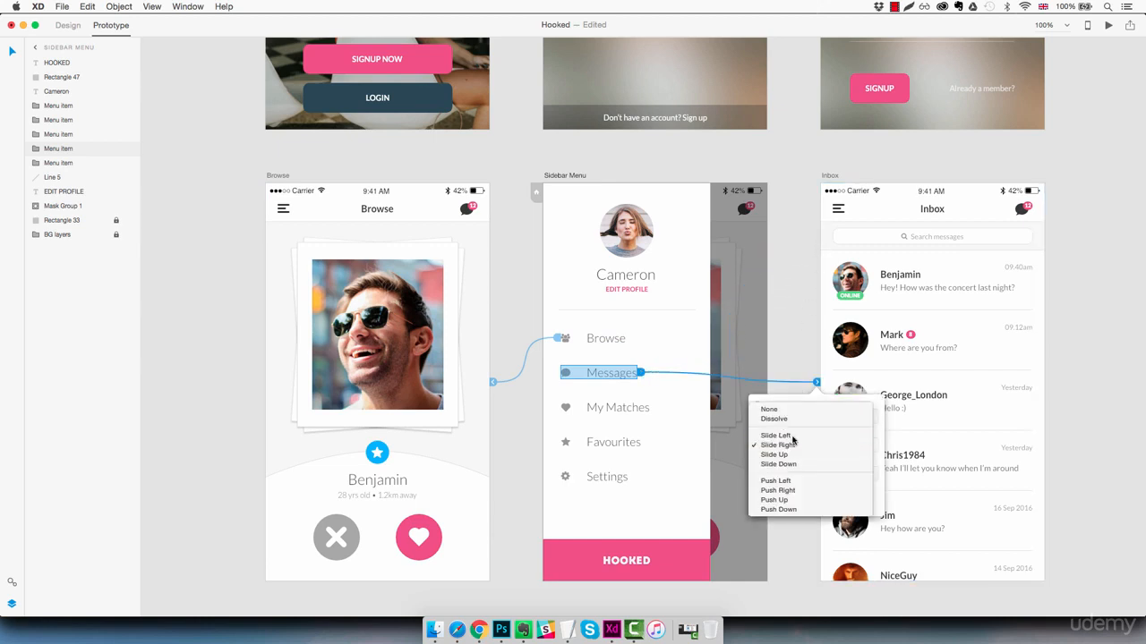
left_click(795, 435)
left_click(1070, 313)
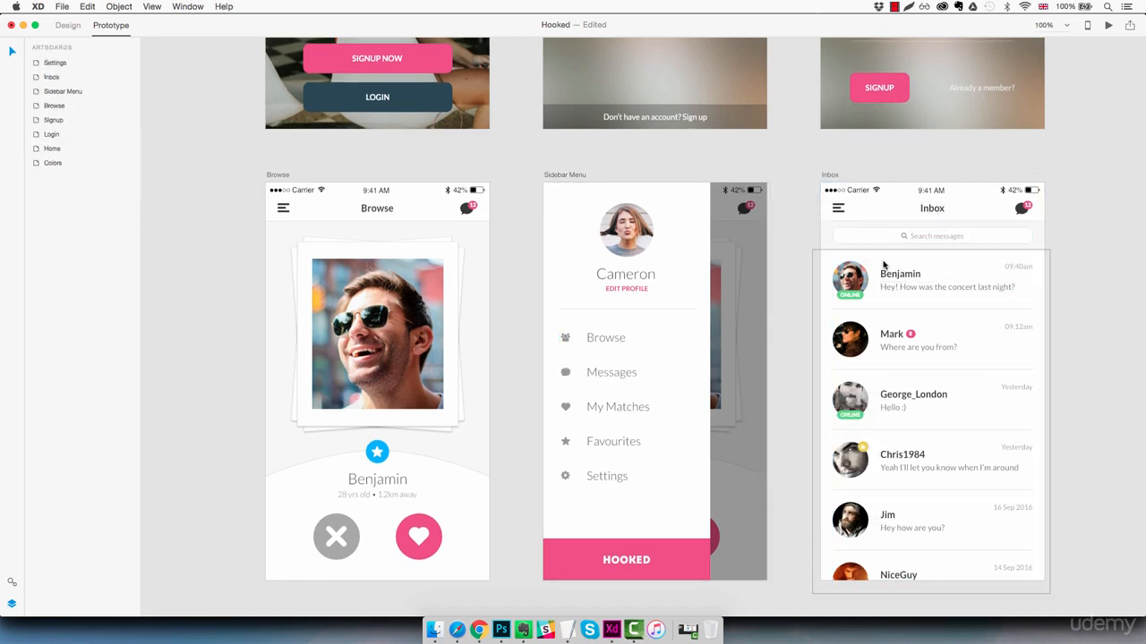
- Link the Inbox screen's hamburger icon to the Sidebar Menu artboard with a Slide Right transition
left_click(839, 213)
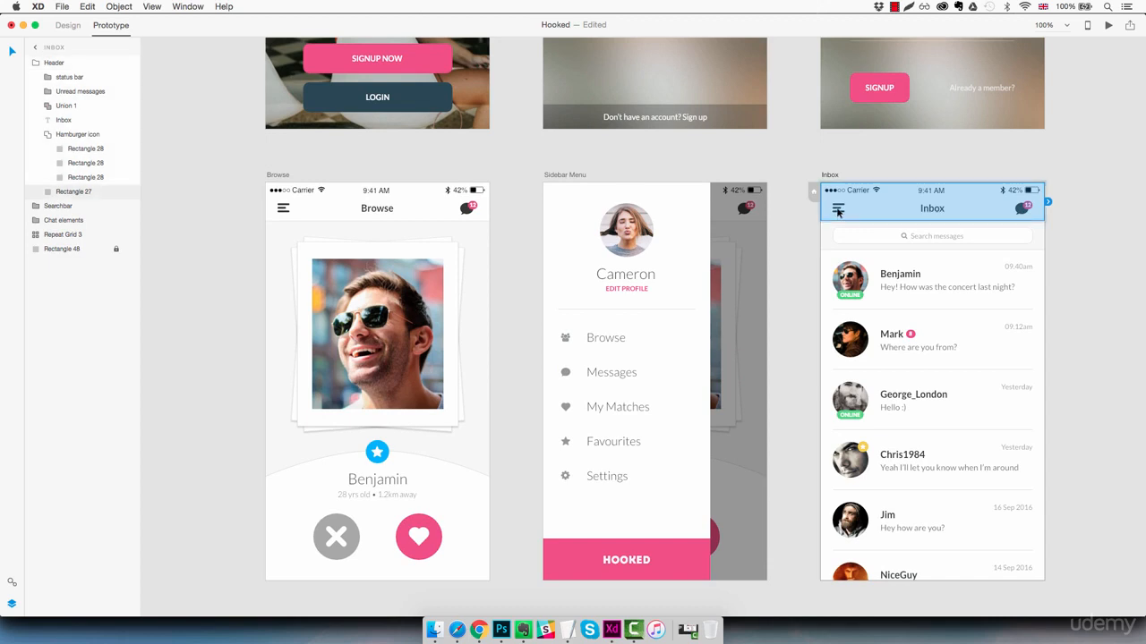
double_click(839, 211)
left_click_drag(847, 210, 768, 286)
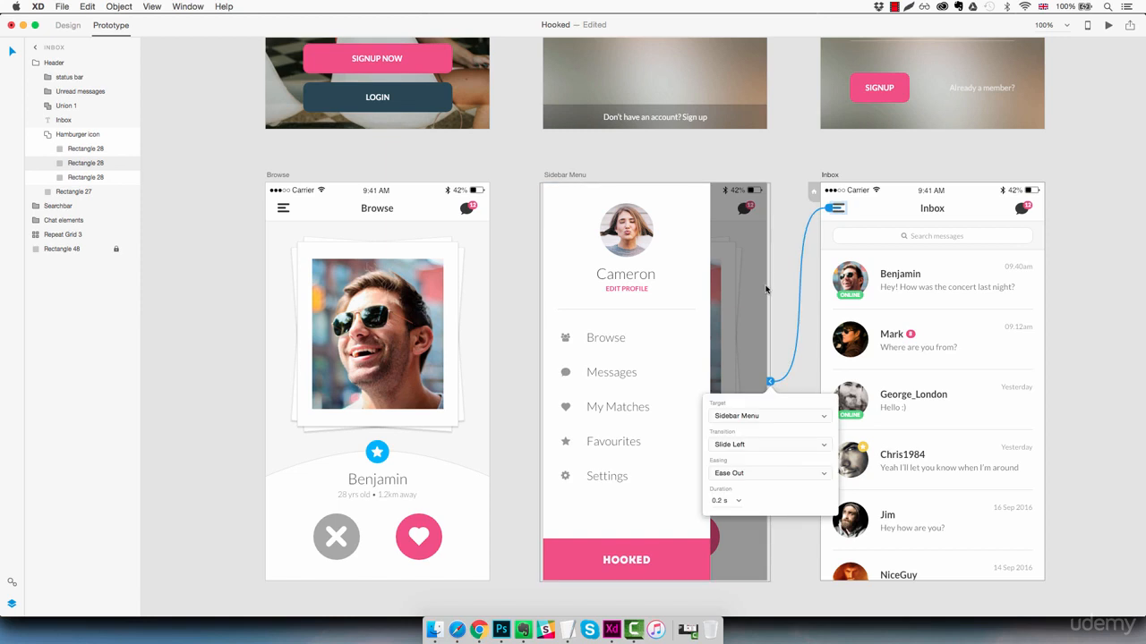
left_click(767, 445)
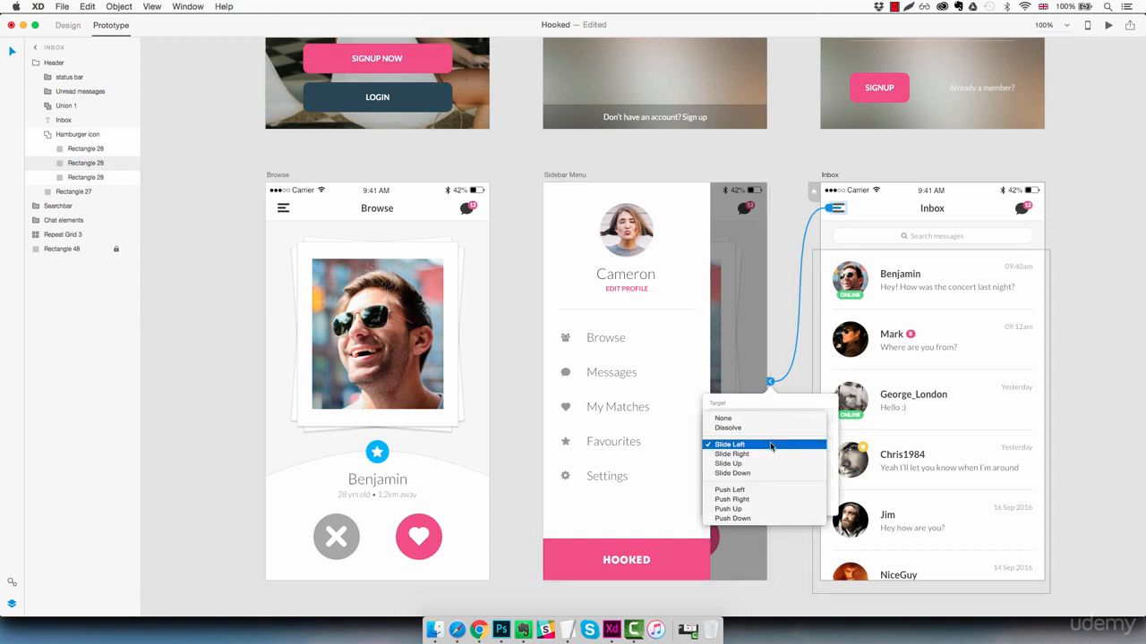
left_click(744, 455)
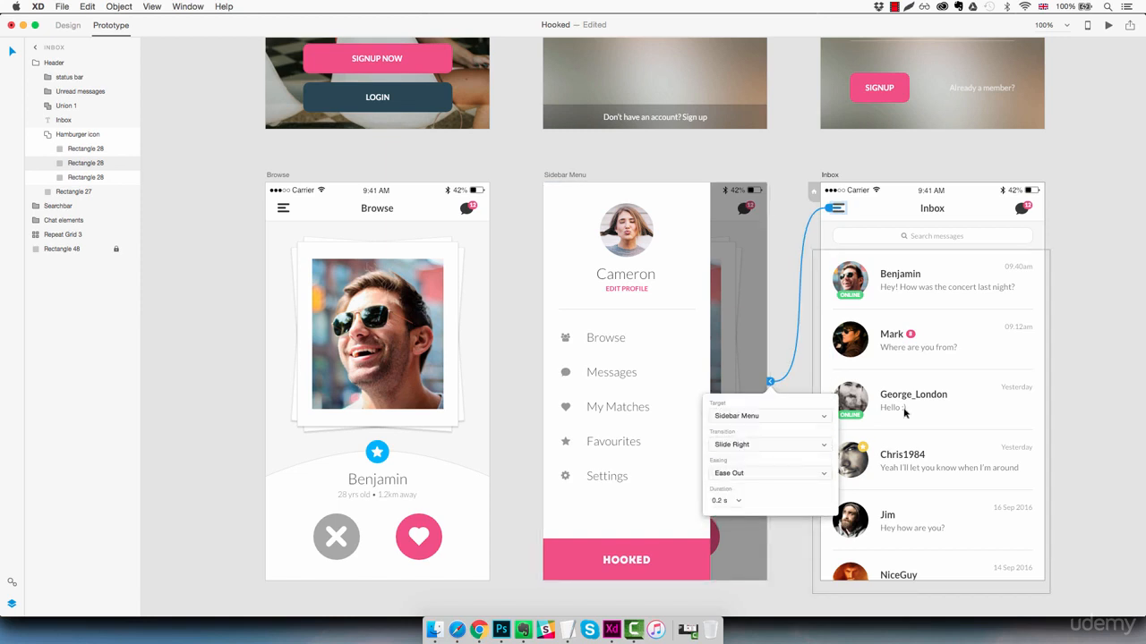
left_click(1099, 291)
- Link the Settings screen's hamburger icon to the Sidebar Menu artboard with a Slide Right transition
scroll(1099, 346, "down", 10)
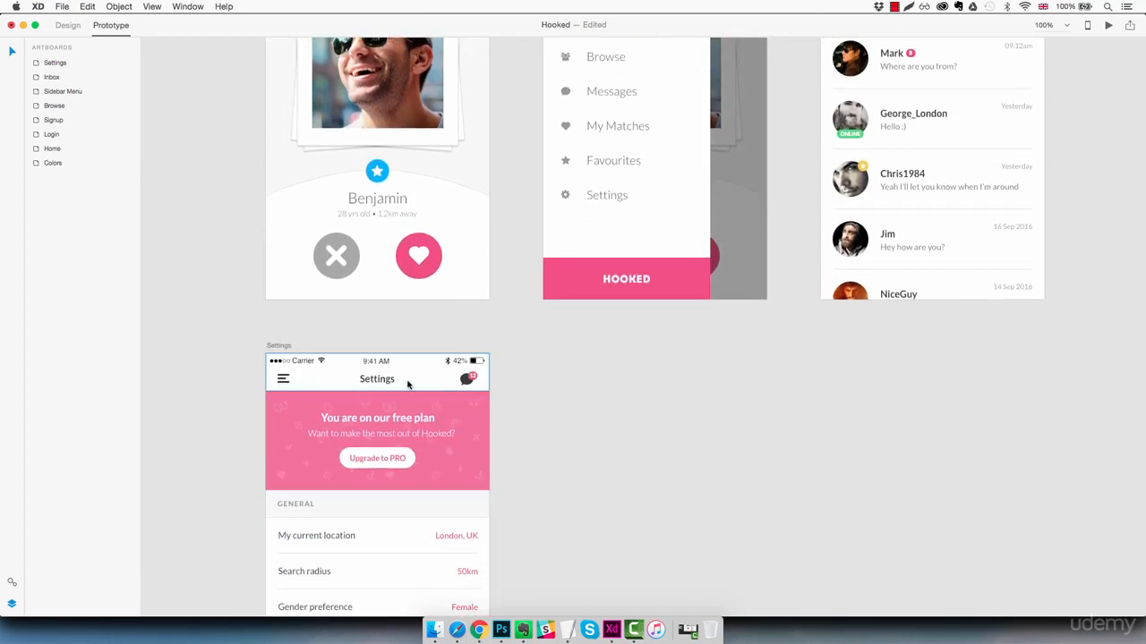
left_click(283, 379)
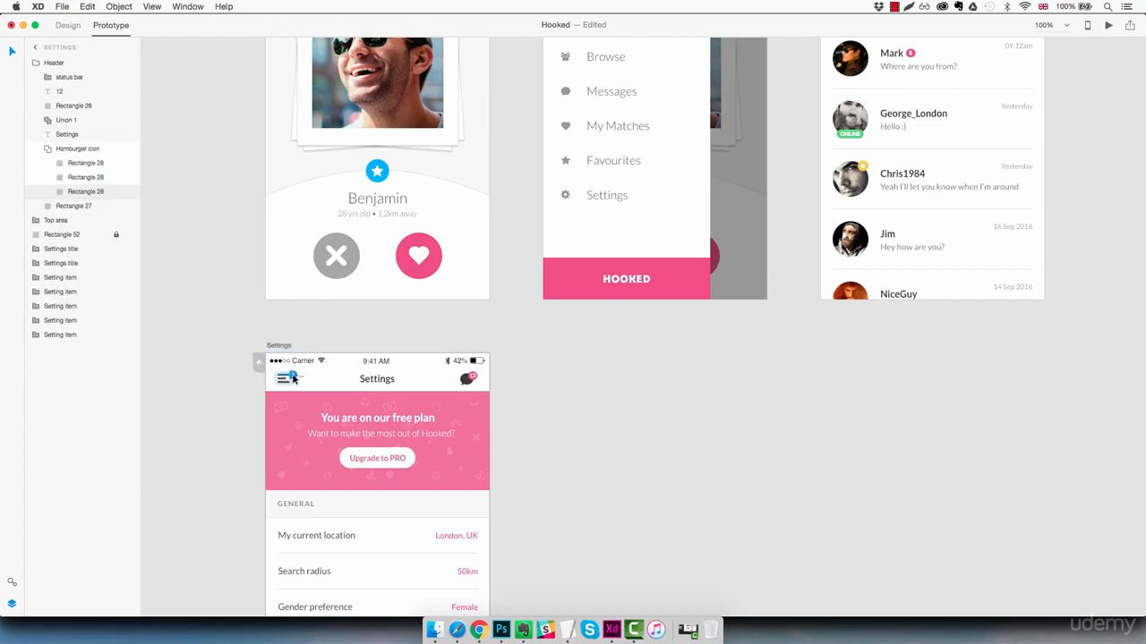
mouse_move(293, 376)
left_mouse_down()
mouse_move(532, 330)
mouse_move(545, 233)
left_mouse_up()
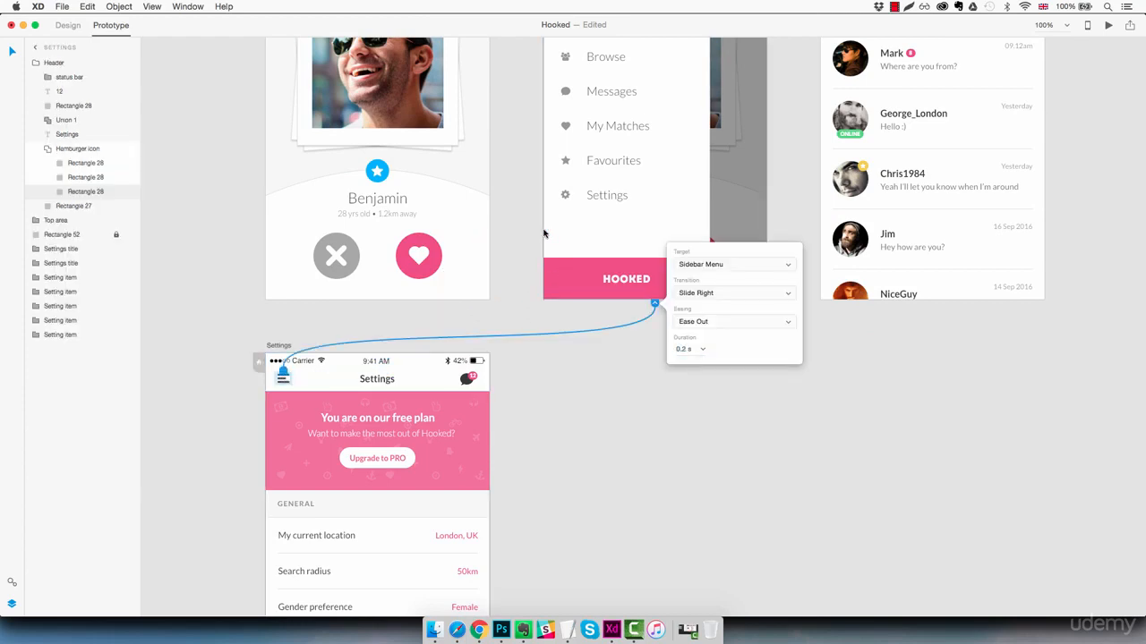
left_click(610, 418)
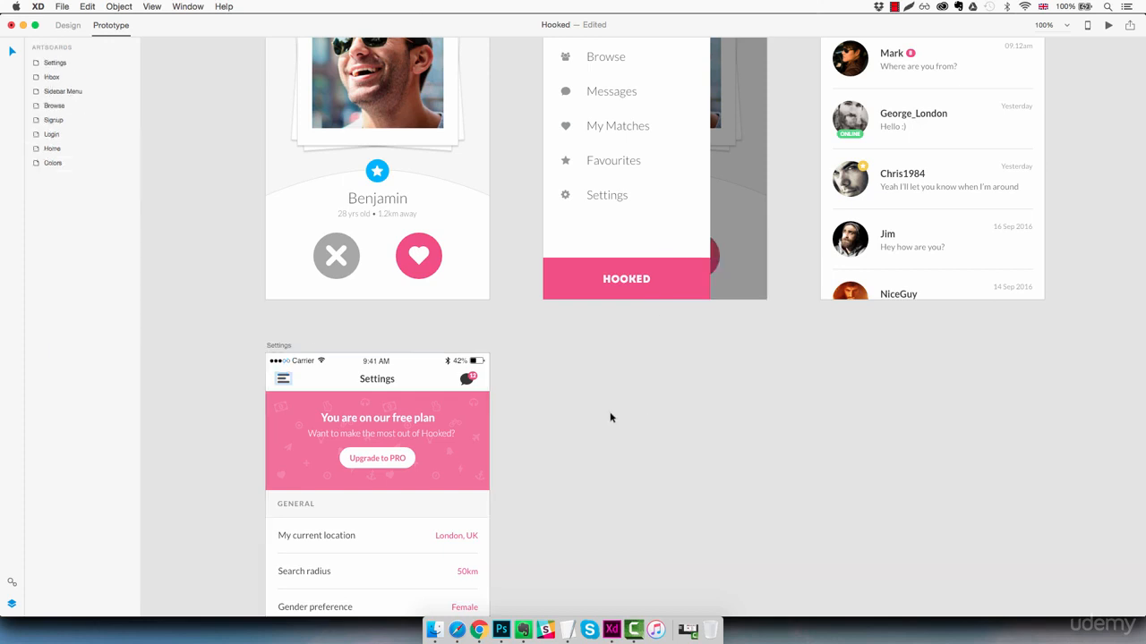
- Link the Settings screen's message icon to the Inbox artboard with a Slide Left transition
left_click(466, 380)
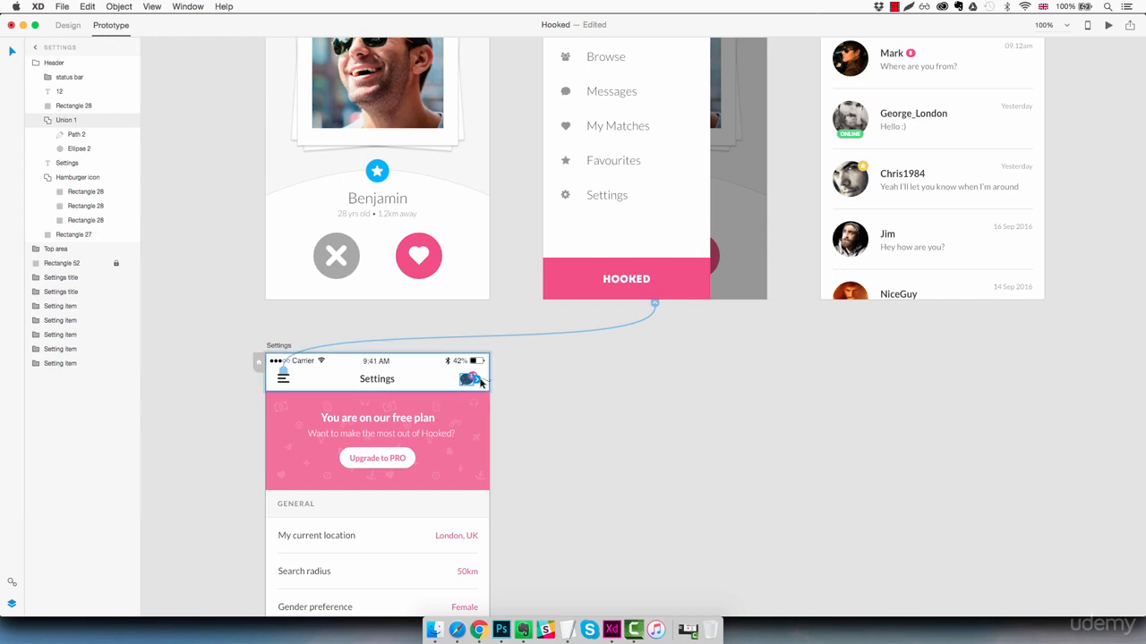
left_click_drag(477, 380, 820, 236)
left_click(810, 164)
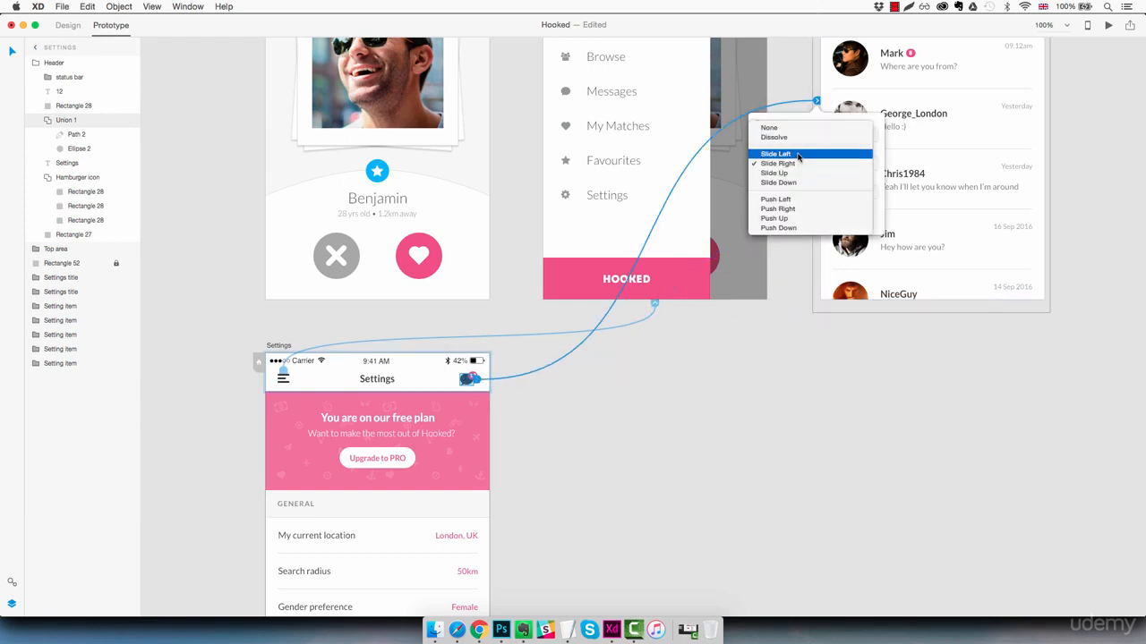
left_click(806, 164)
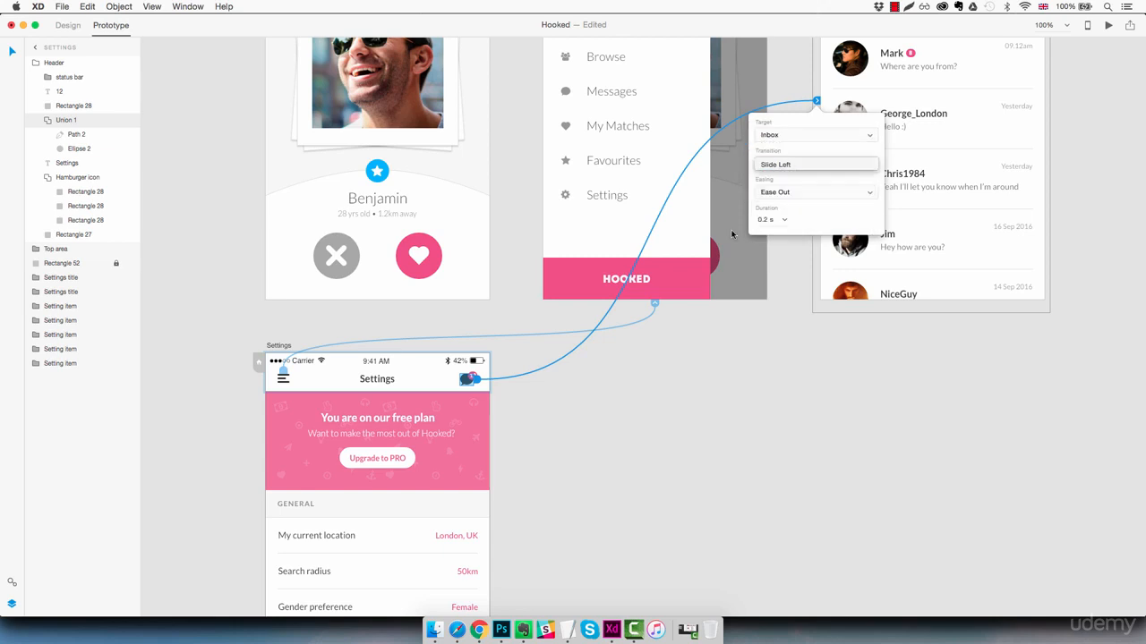
- Link the Sidebar Menu's Settings item to the Settings artboard with a Slide Left transition
left_click(607, 196)
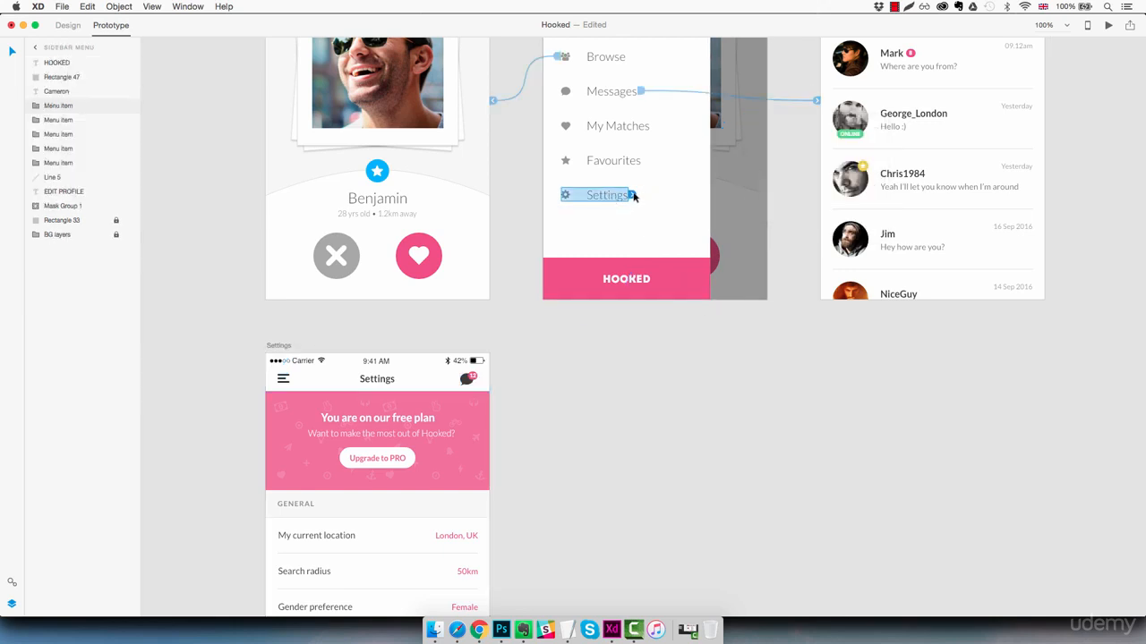
left_click_drag(633, 195, 409, 356)
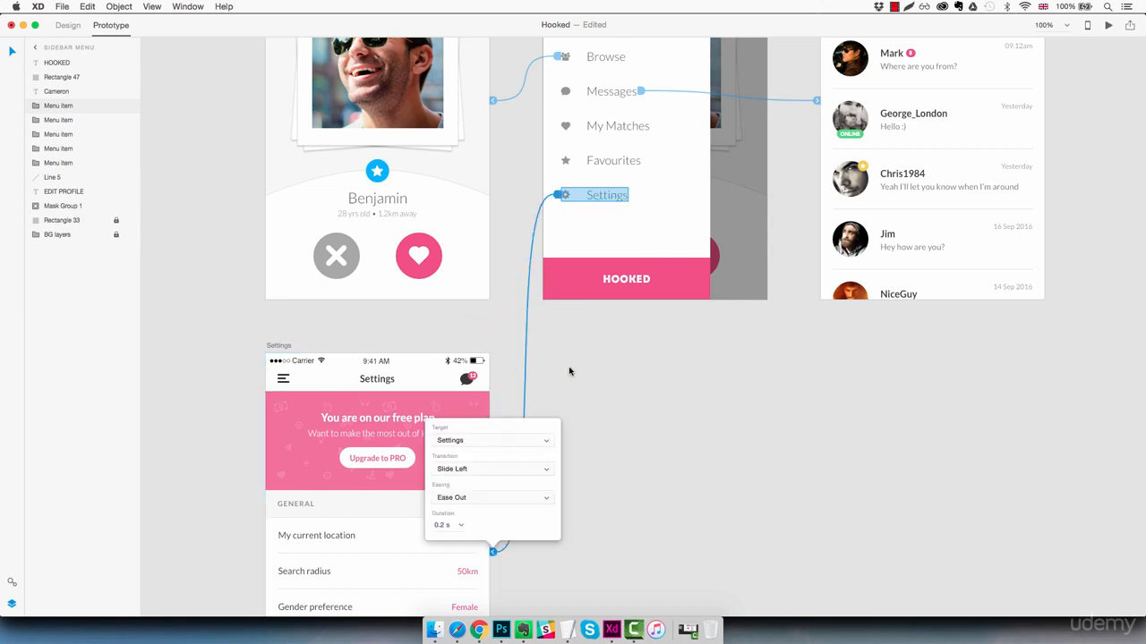
left_click(490, 471)
left_click(490, 471)
left_click(647, 449)
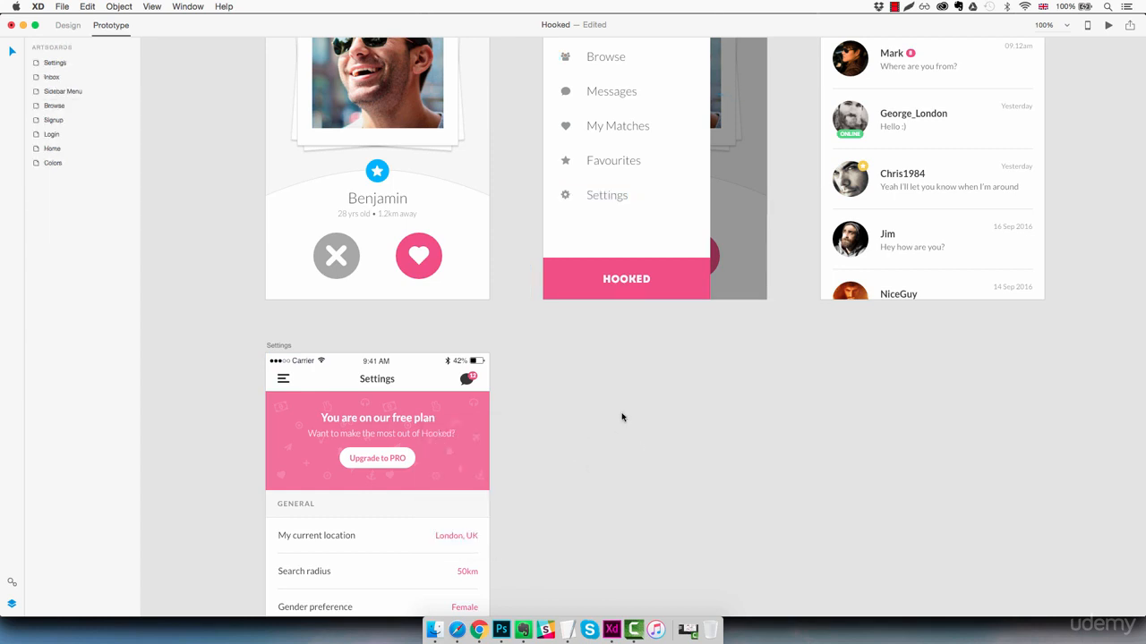
- Preview the whole prototype from Home, testing navigation between Home, Login and Signup and the back arrows
key("super+0")
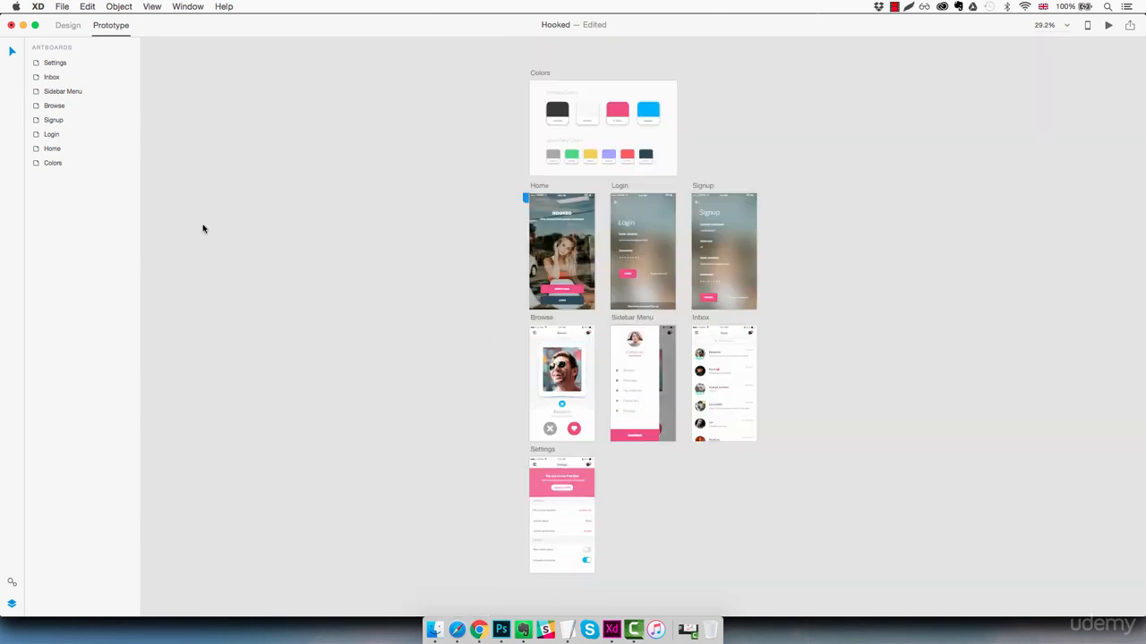
left_click(73, 150)
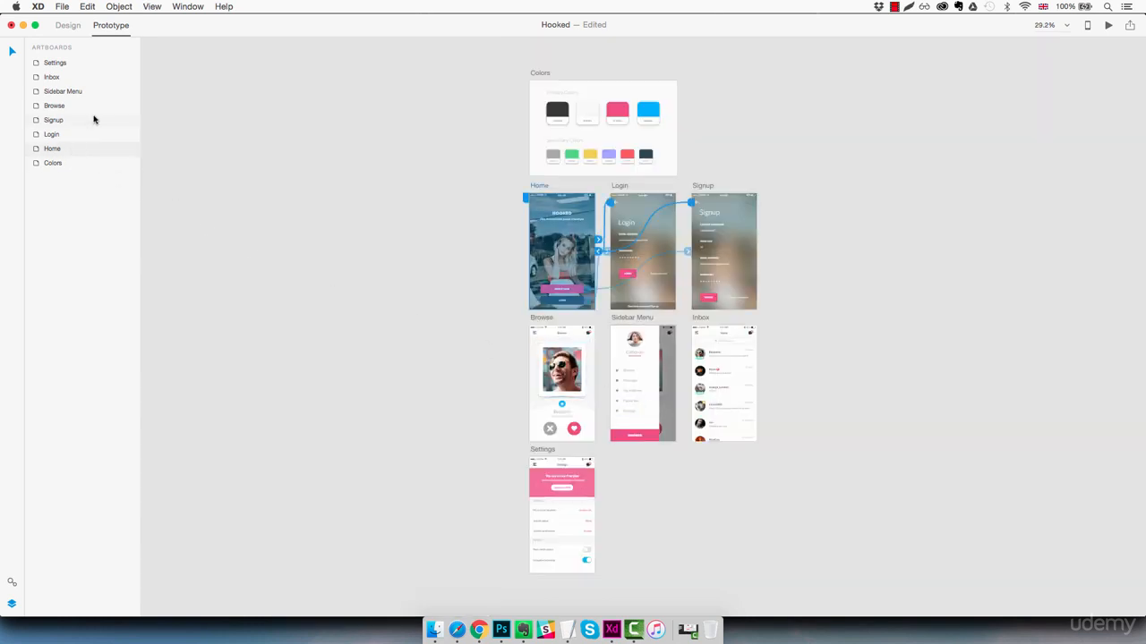
left_click(81, 67, "shift")
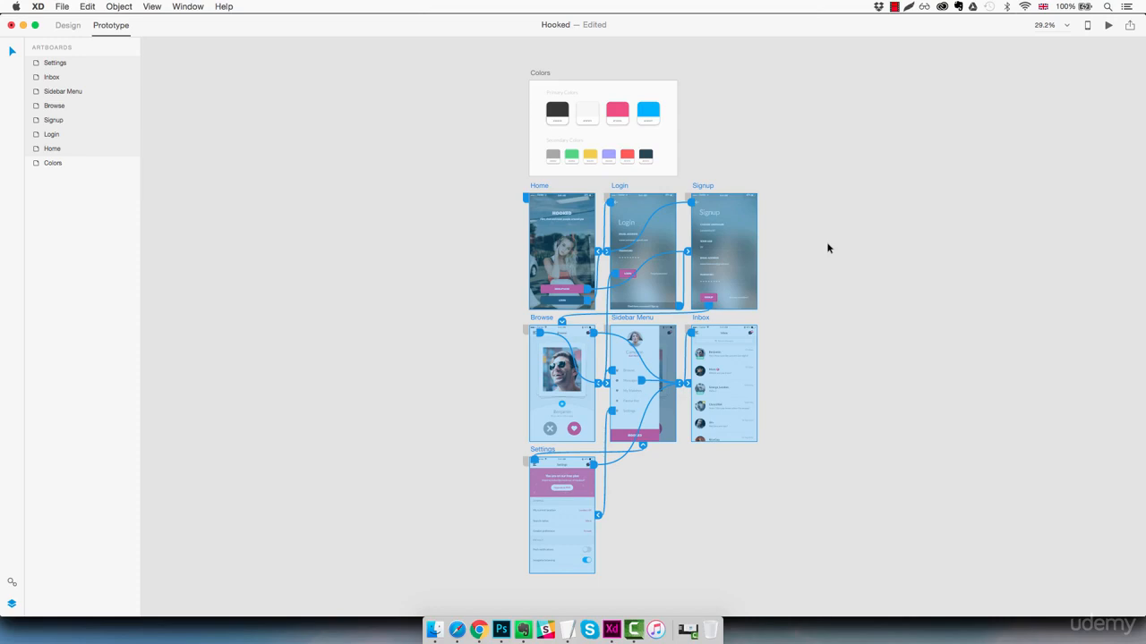
left_click(1108, 27)
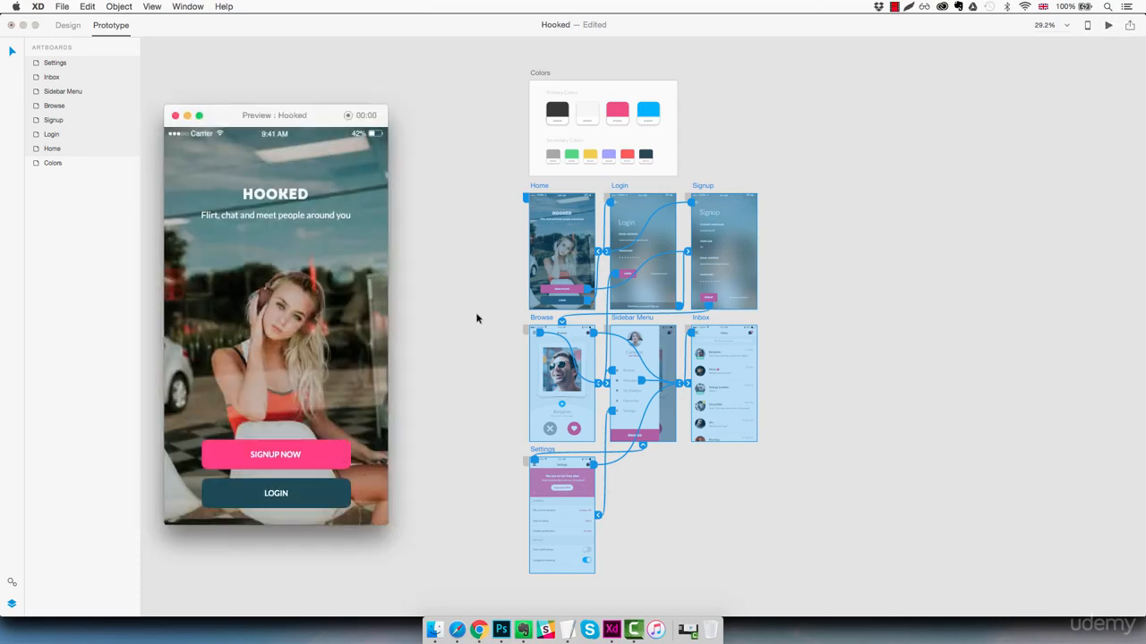
left_click_drag(240, 122, 253, 127)
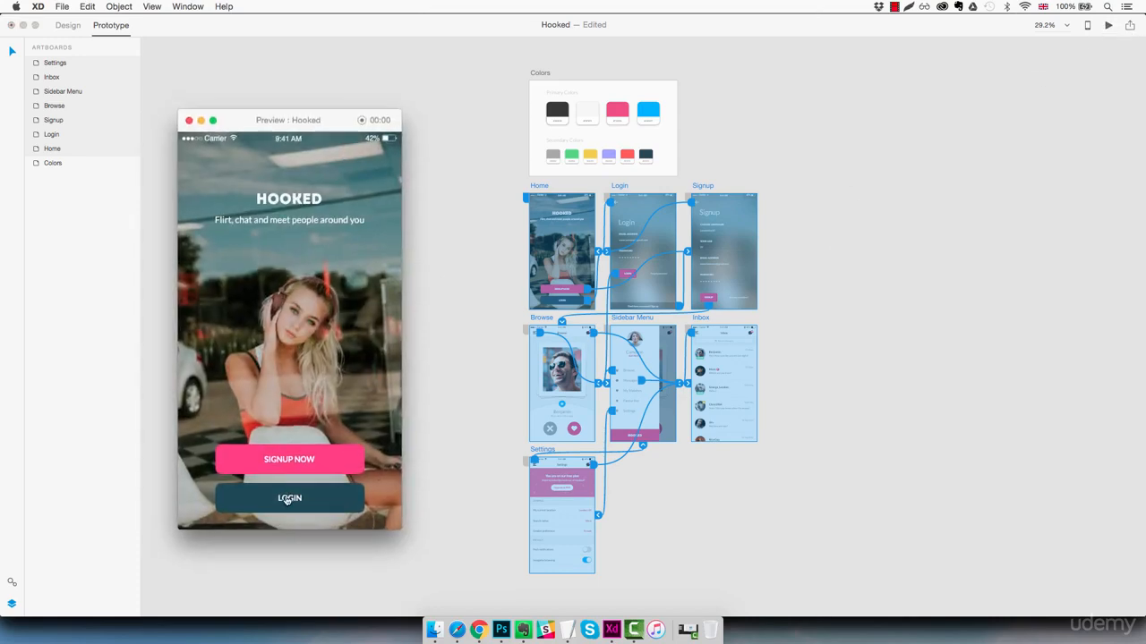
left_click(287, 499)
left_click(196, 166)
left_click(292, 460)
left_click(196, 166)
left_click(273, 515)
left_click(279, 518)
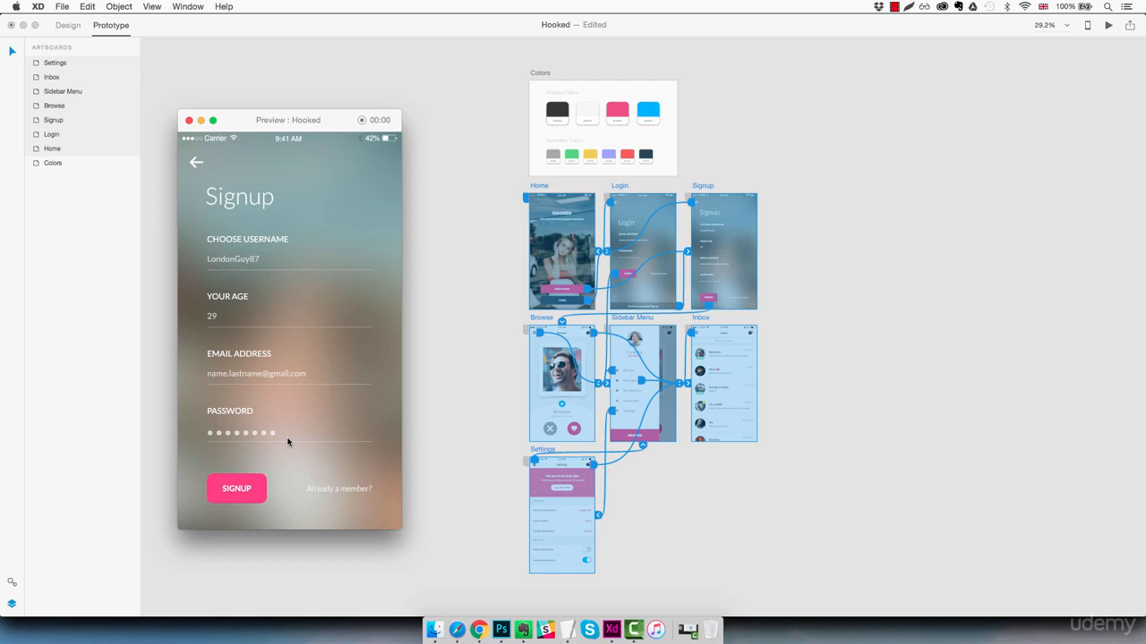
left_click(197, 168)
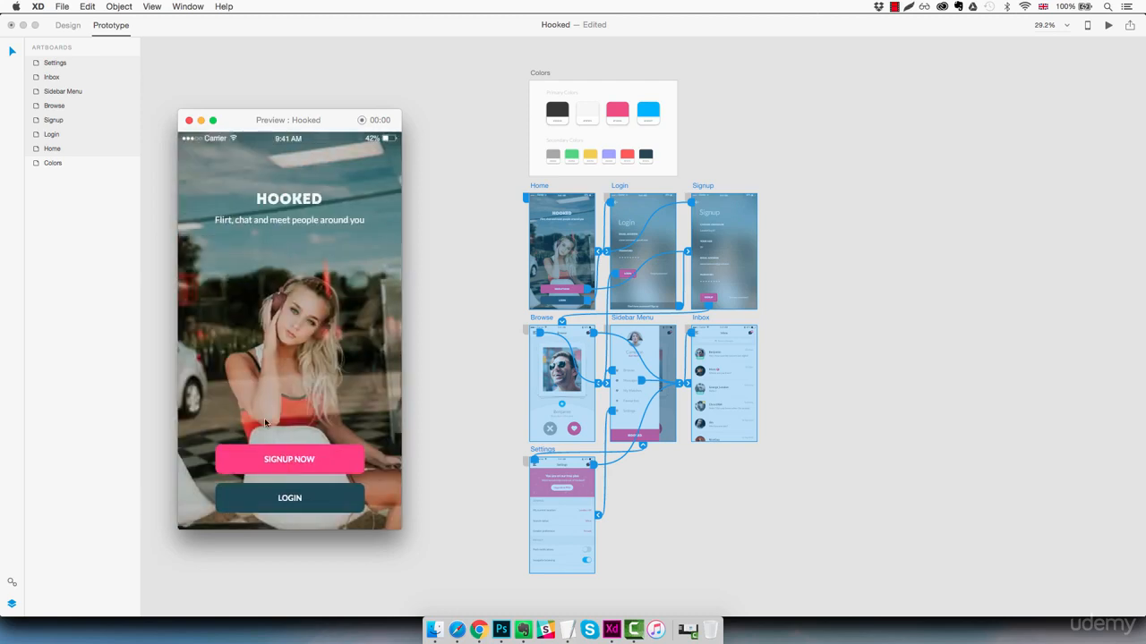
left_click(287, 500)
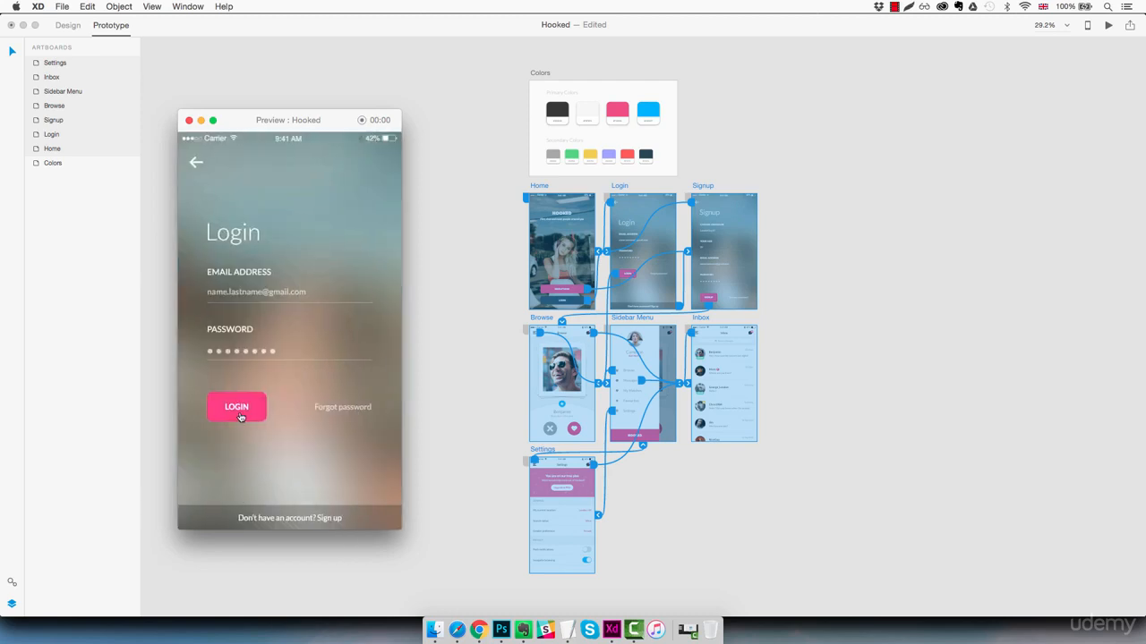
- Test the Browse, Inbox, Settings and Sidebar Menu links in the preview window
left_click(237, 410)
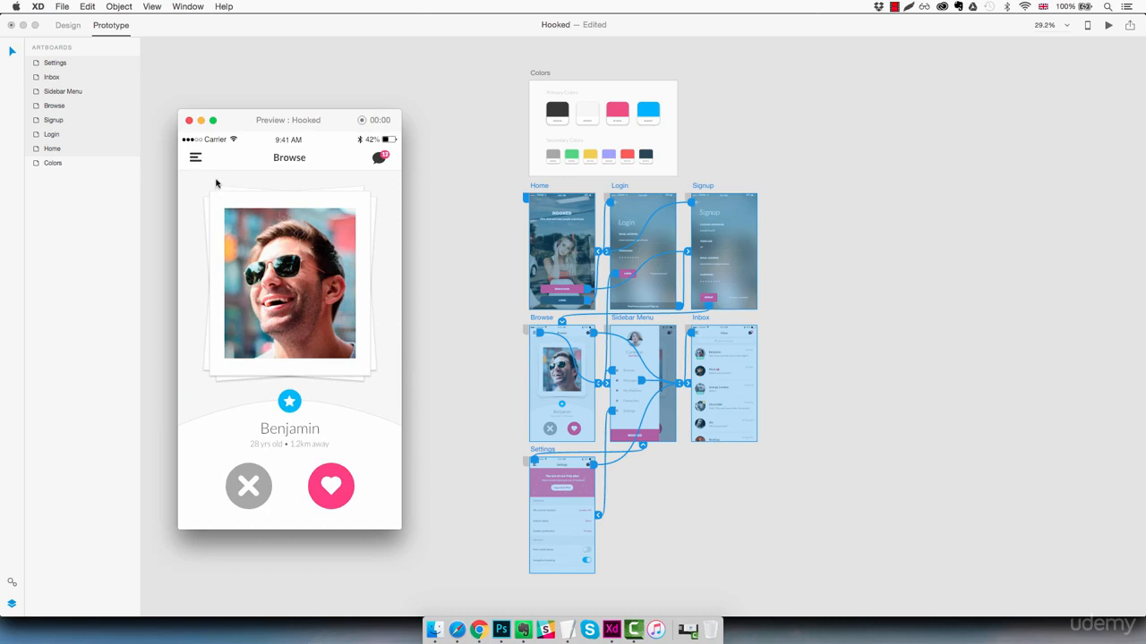
left_click(381, 161)
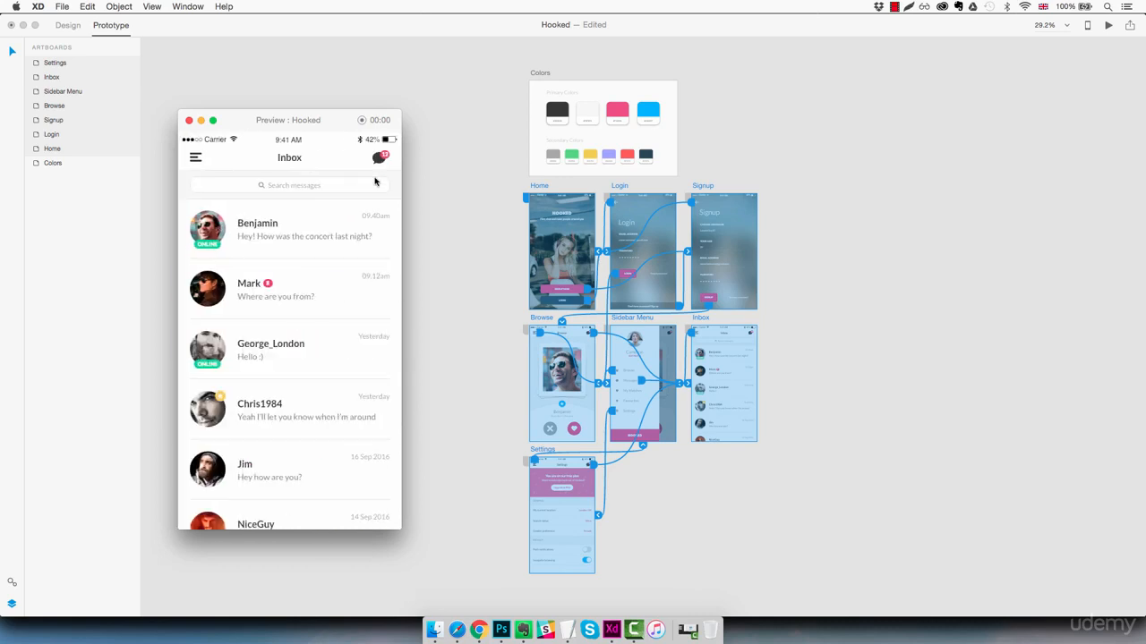
left_click(197, 160)
left_click(236, 288)
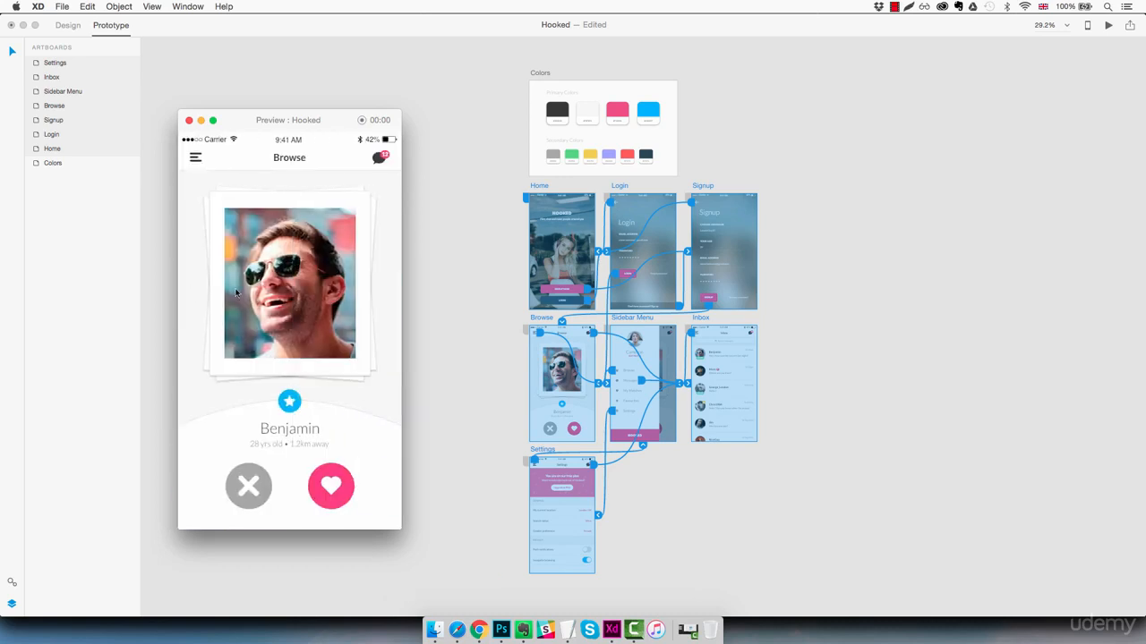
left_click(195, 158)
left_click(236, 426)
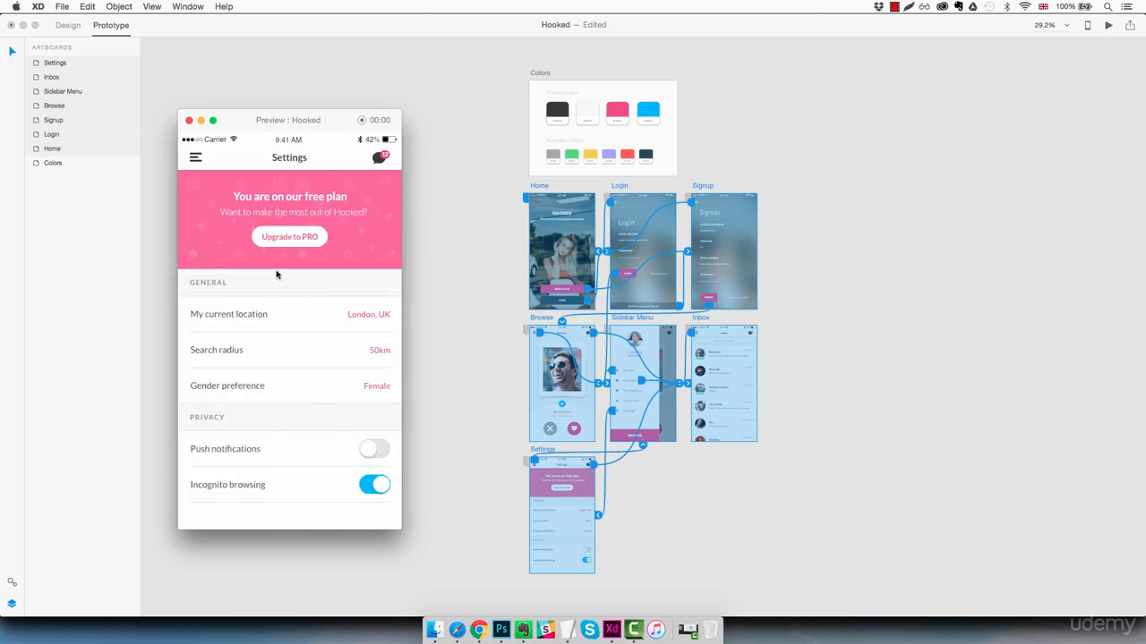
left_click(382, 161)
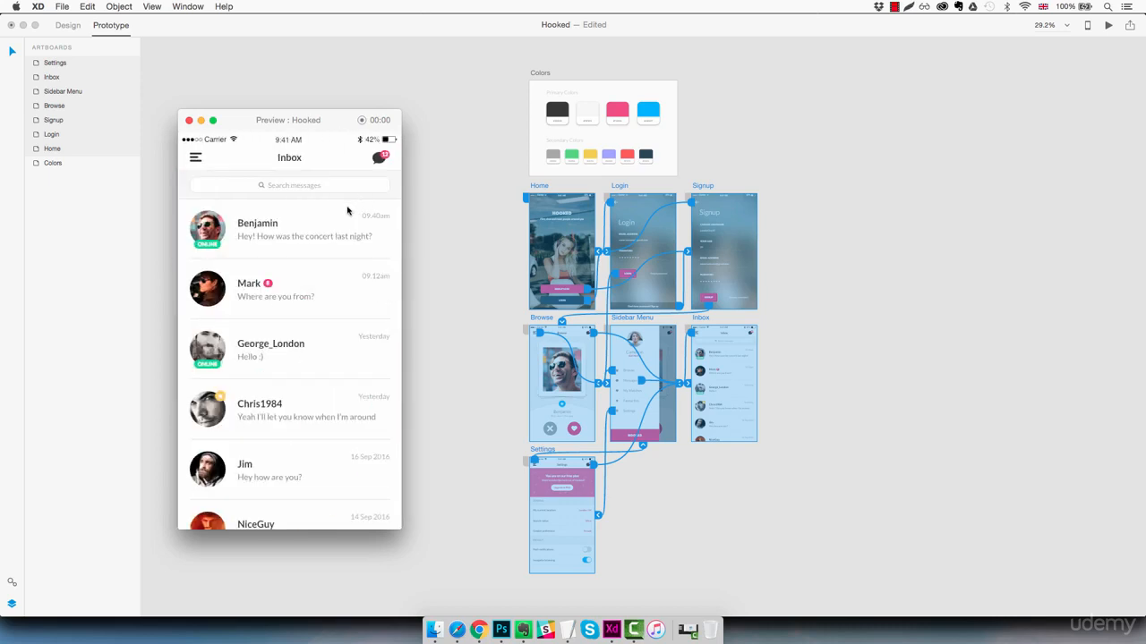
left_click(195, 159)
left_click(233, 327)
left_click(194, 162)
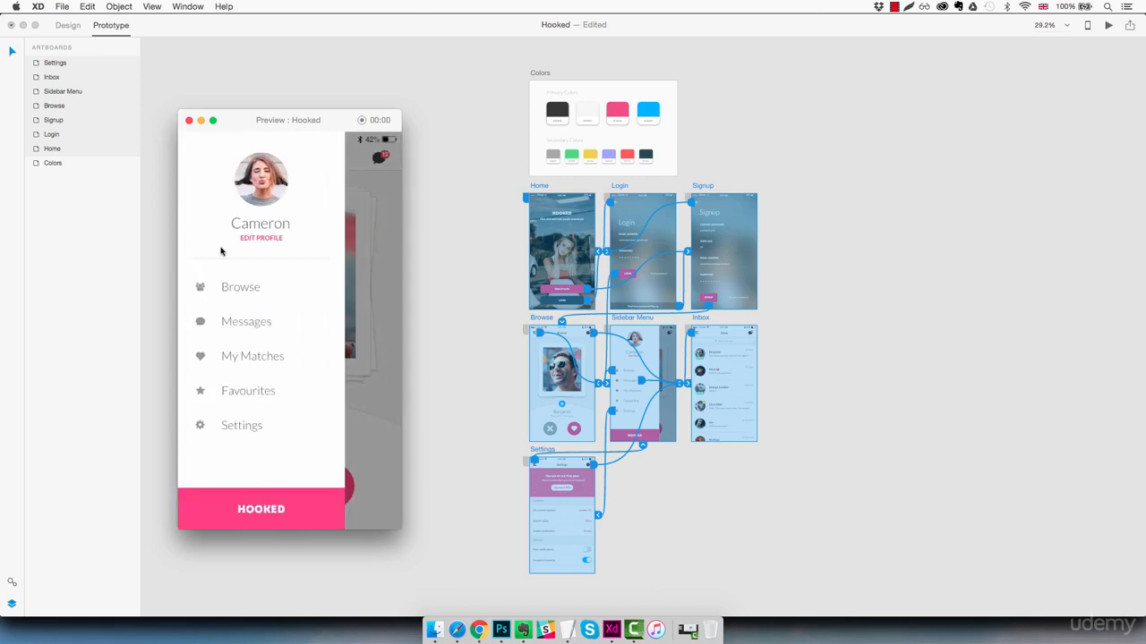
left_click(231, 294)
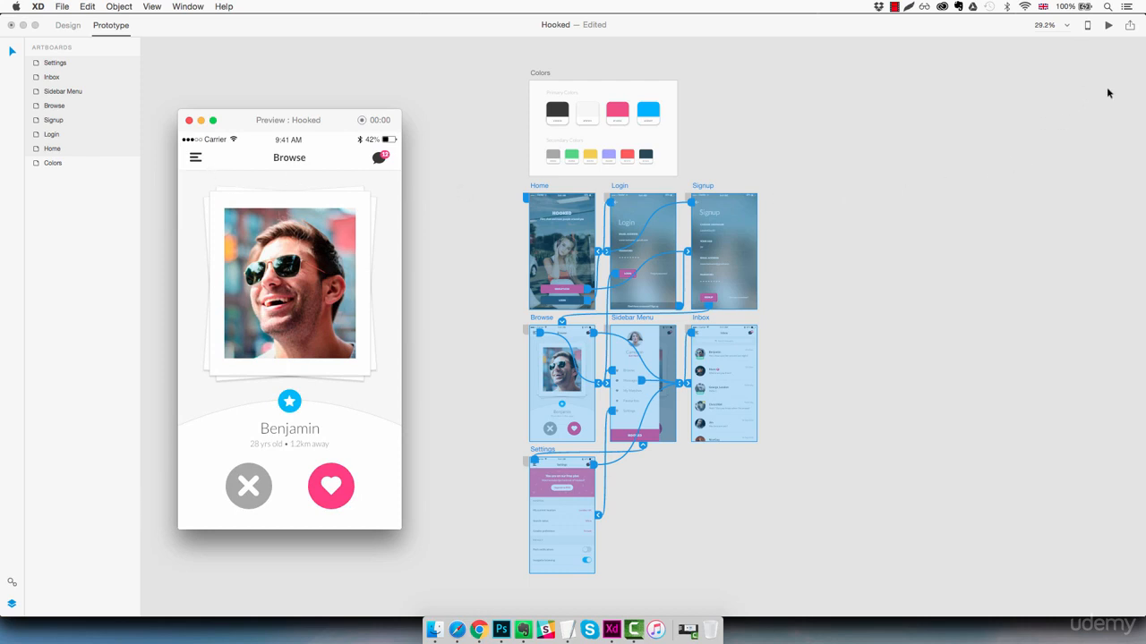
- Share the prototype online titled Hooked Prototype as a new link and copy the link
left_click(1129, 29)
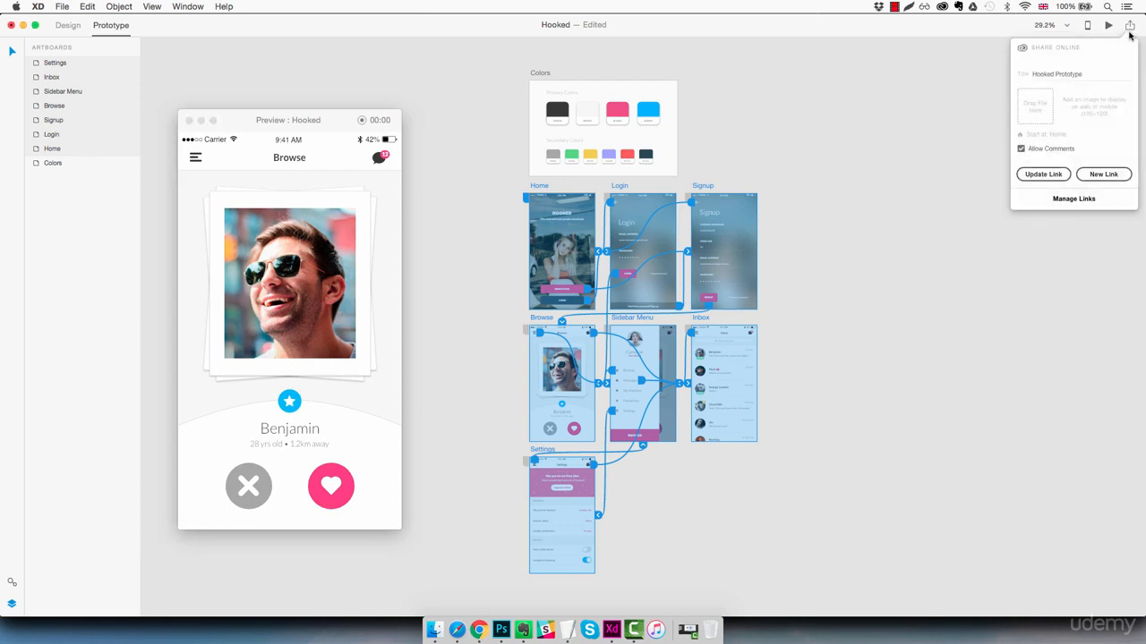
left_click(1092, 75)
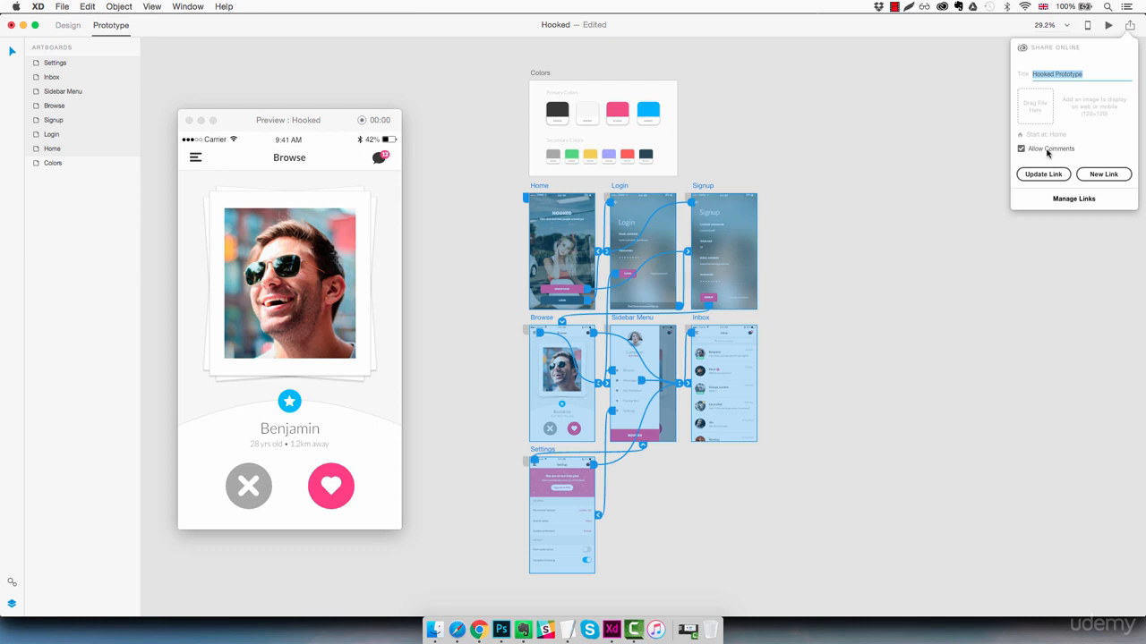
left_click(1099, 176)
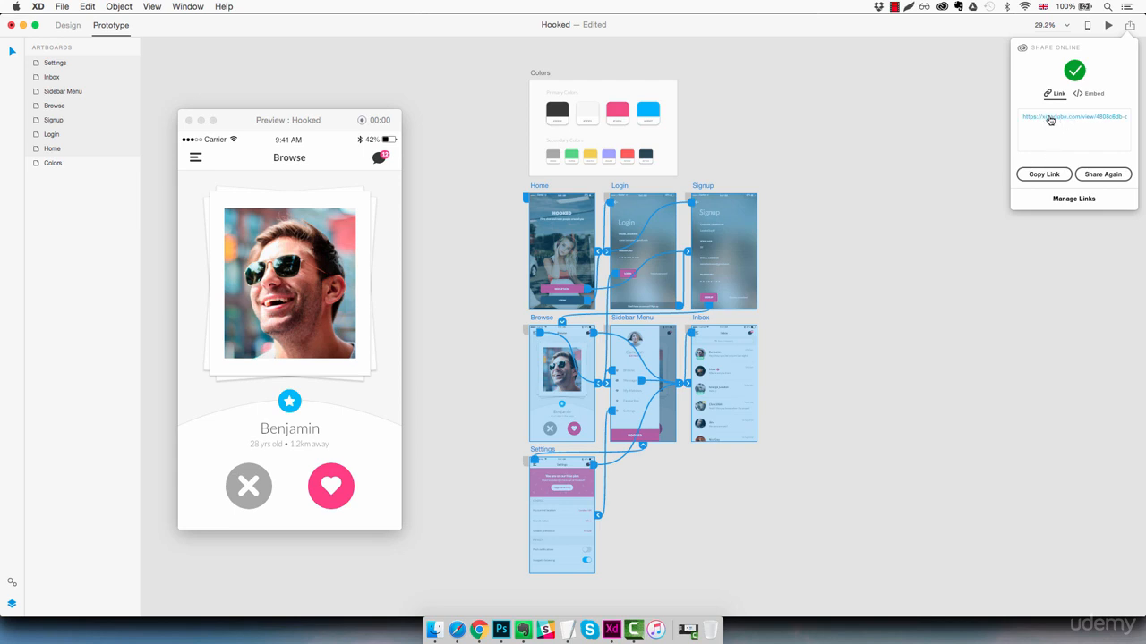
left_click(1044, 174)
- Switch to Chrome and open the copied prototype link in the address bar
mouse_move(478, 630)
left_click(518, 573)
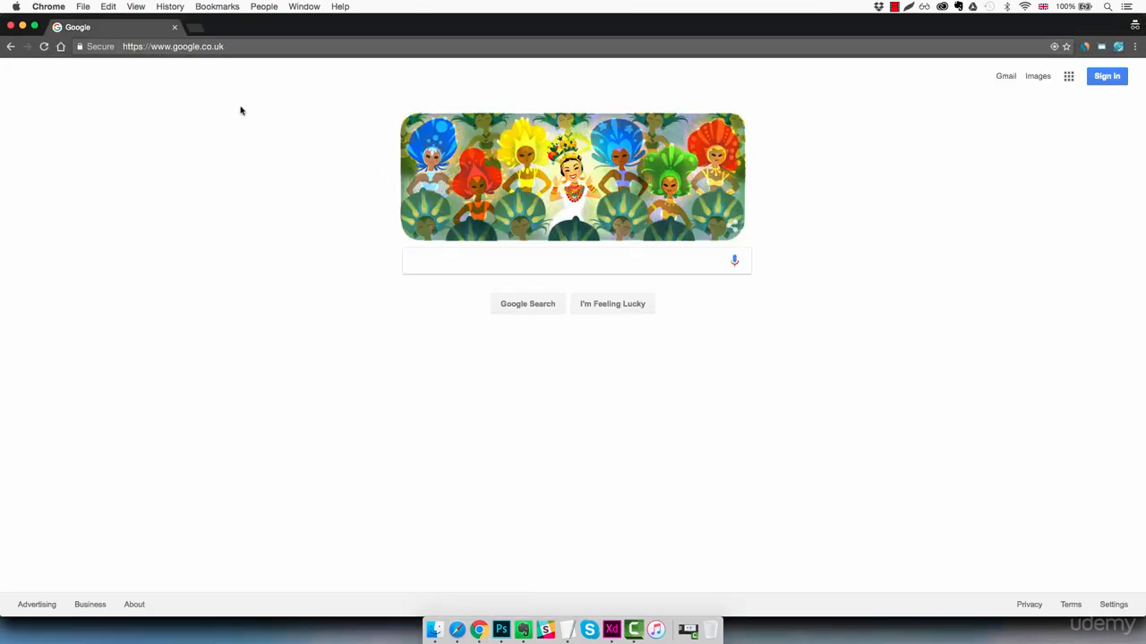
left_click(218, 48)
key("super+v")
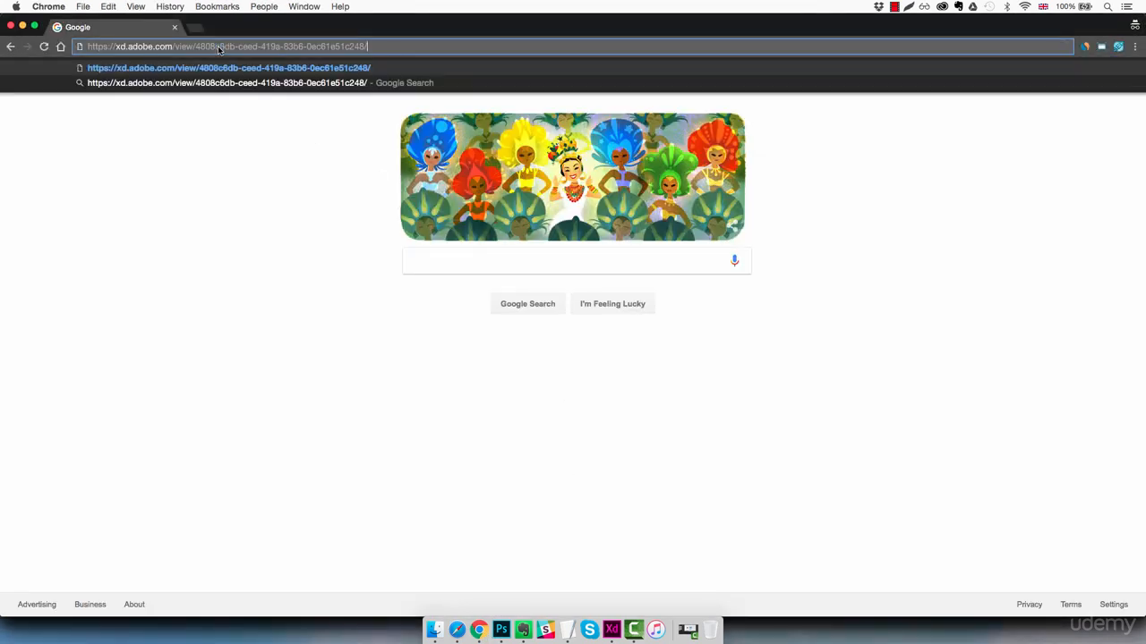
key("Return")
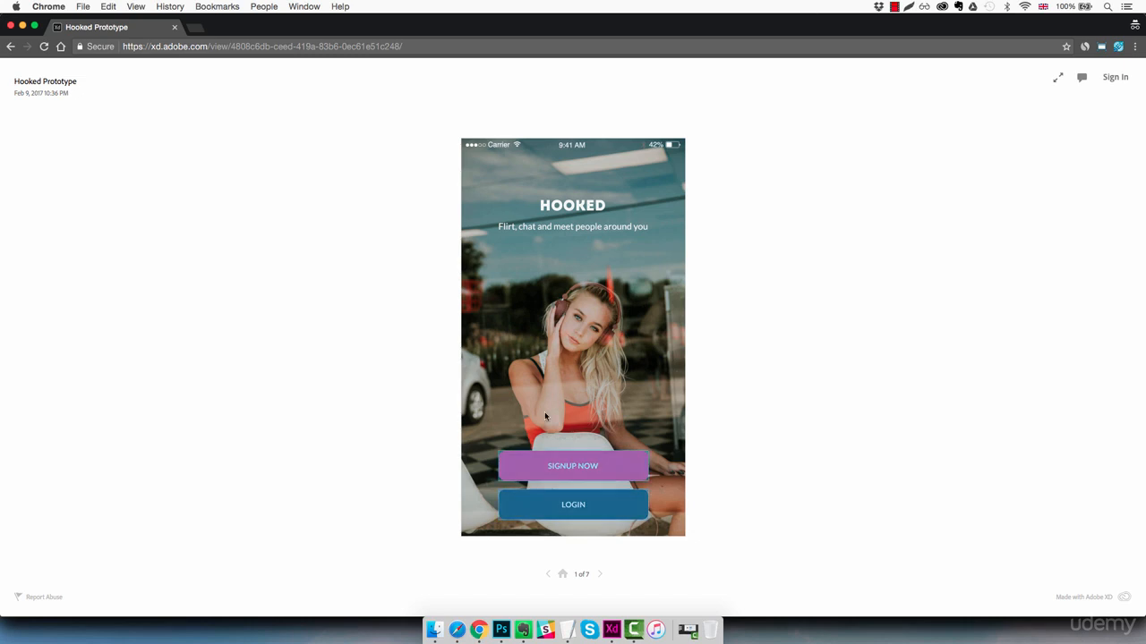
- Test the shared web prototype by going from the Home screen through Signup to the Browse screen
left_click(570, 465)
left_click(618, 222)
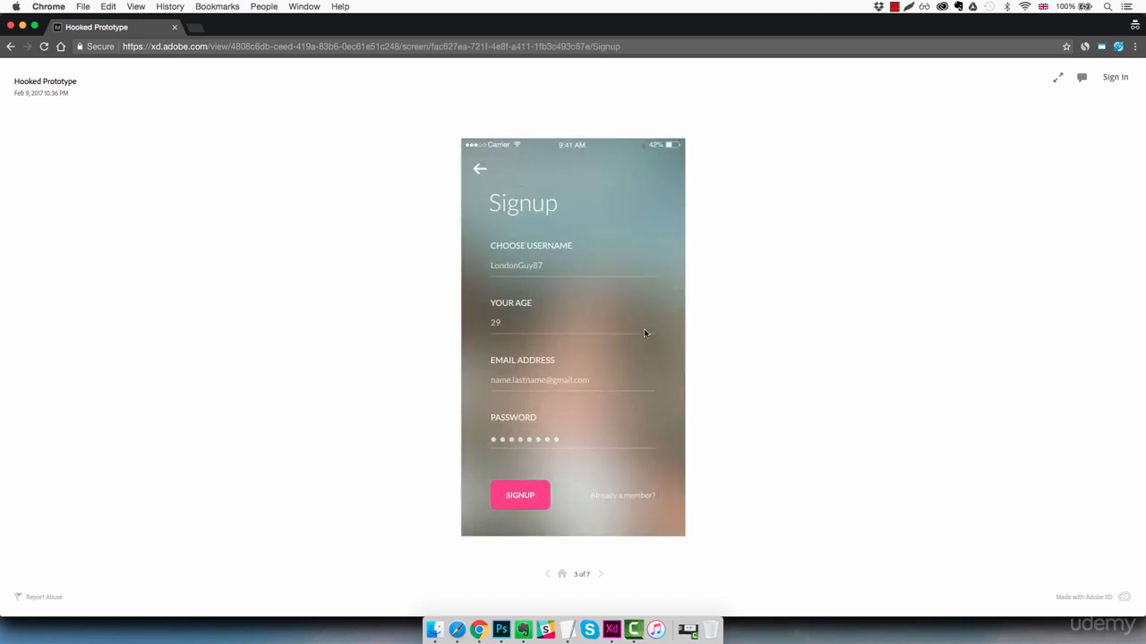
left_click(530, 497)
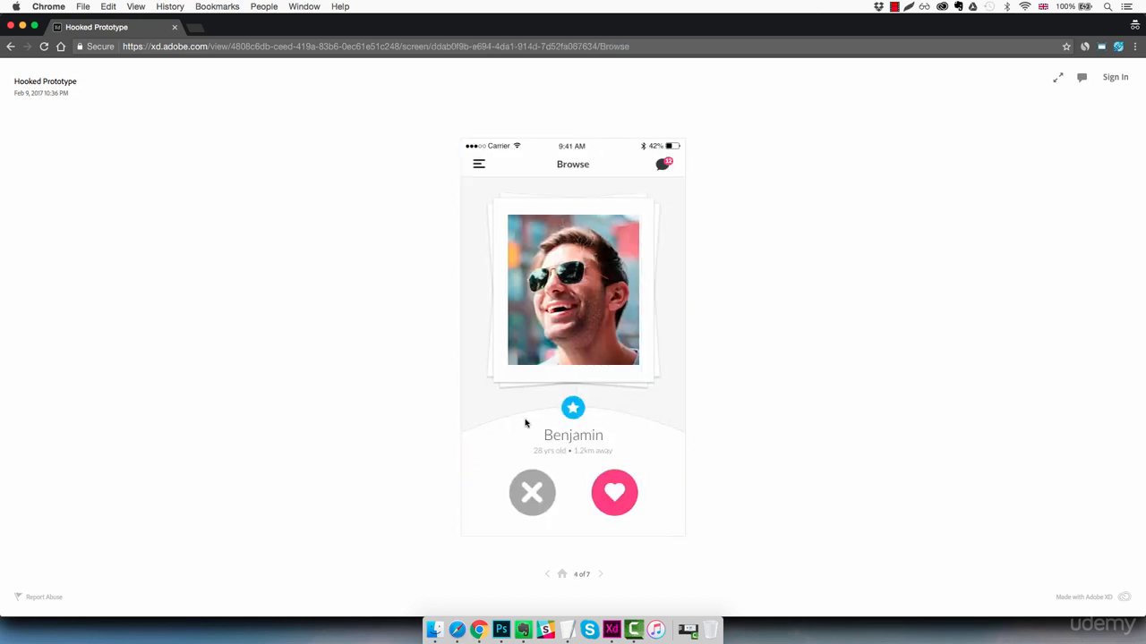
- Test the Inbox, Sidebar Menu and Settings links in the shared web prototype
left_click(664, 165)
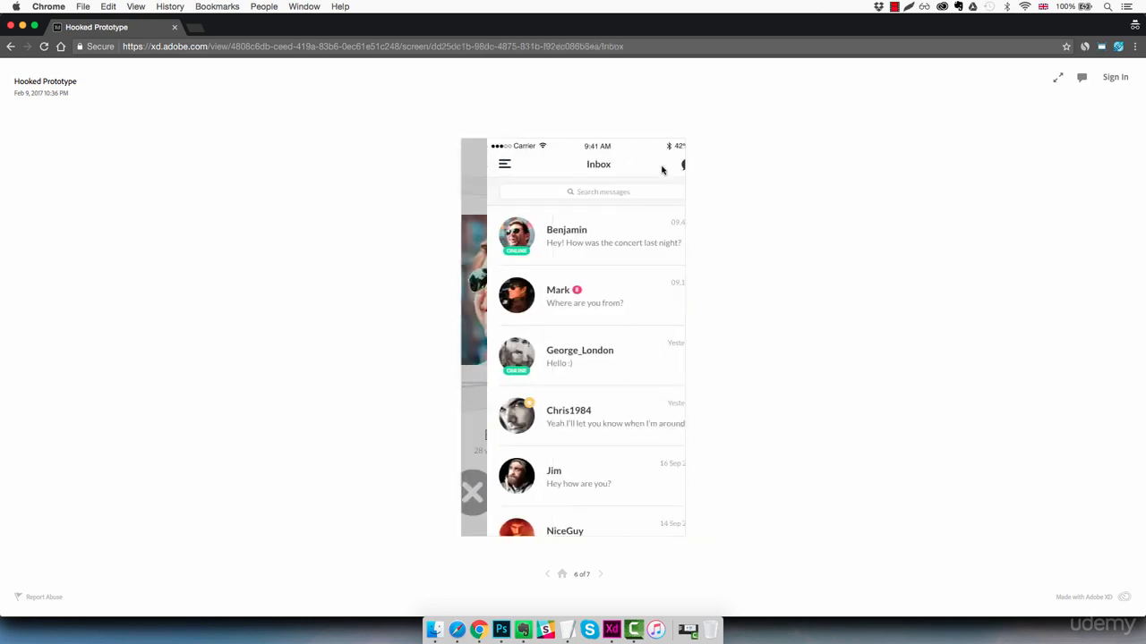
left_click(478, 165)
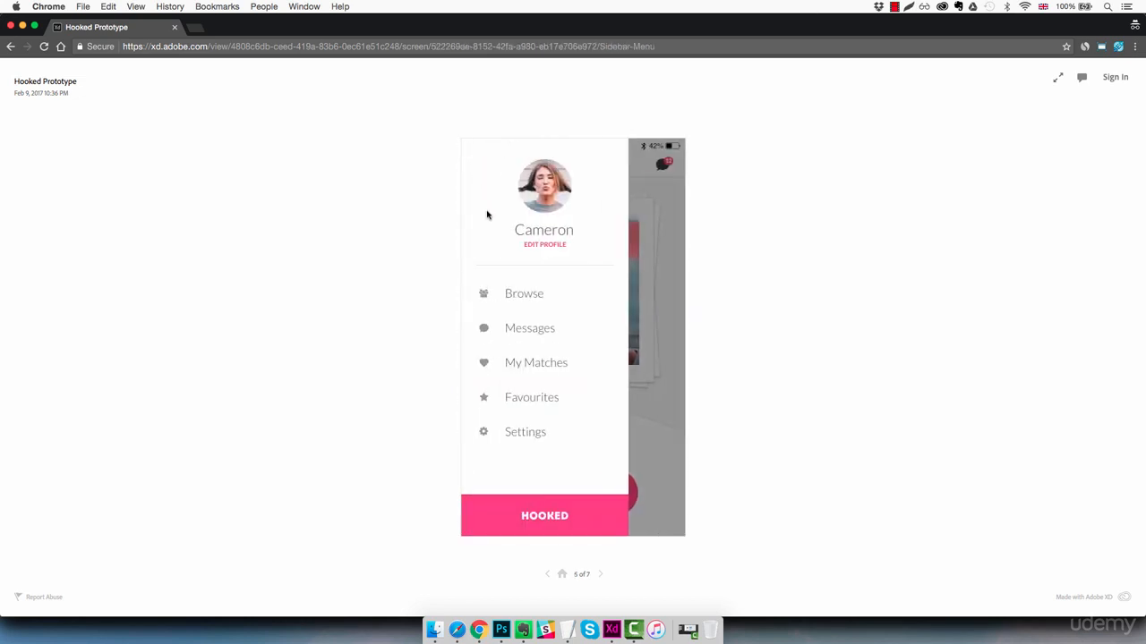
left_click(525, 432)
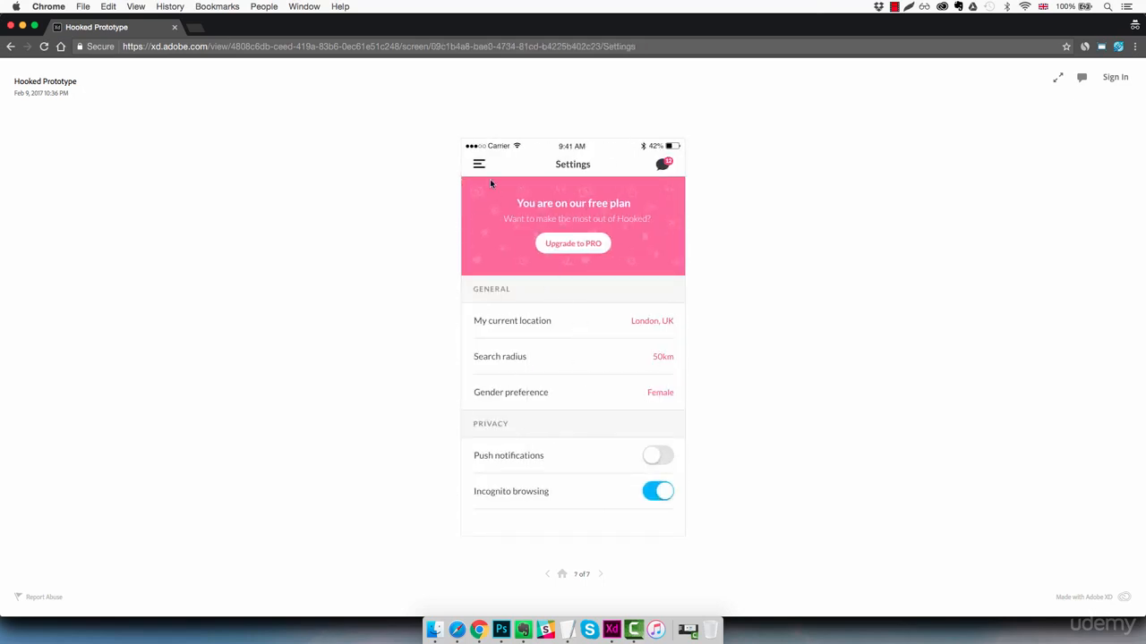
left_click(479, 167)
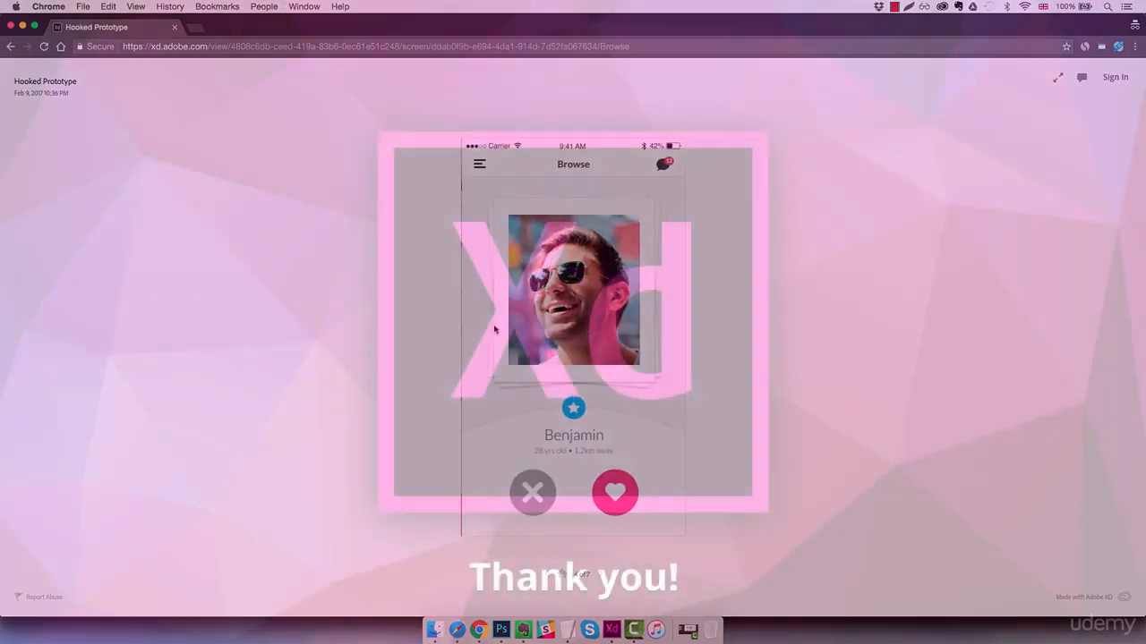